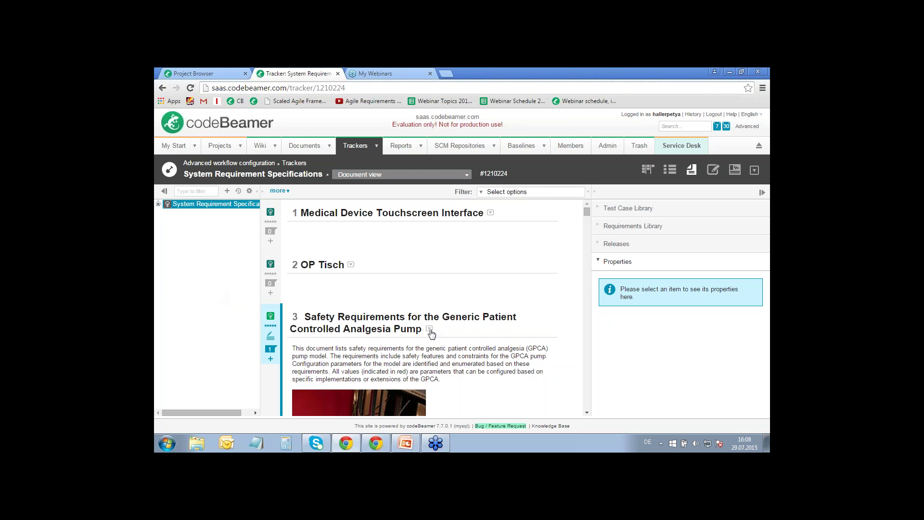
# - Open the Basal Delivery continuity requirement, found under Flow rate in the safety requirements for the analgesia pump
pyautogui.scroll(-2, 431, 332)
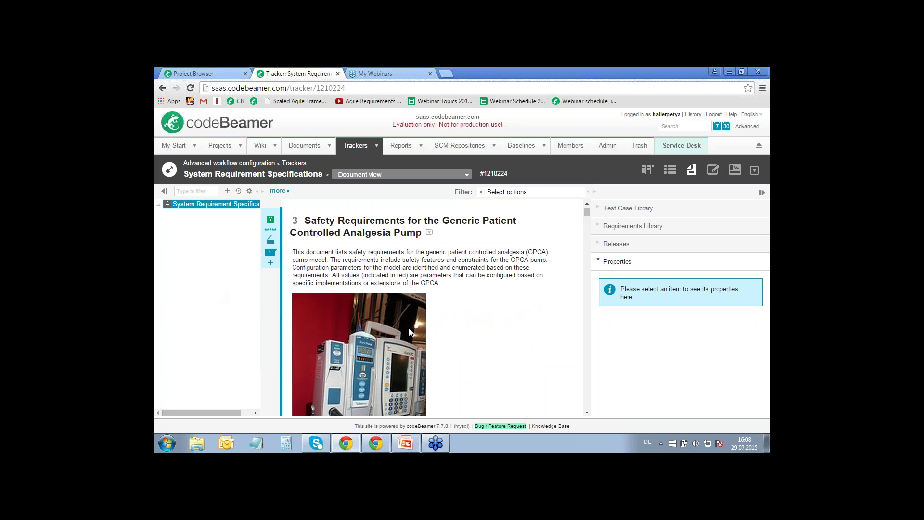
pyautogui.click(158, 204)
pyautogui.click(167, 233)
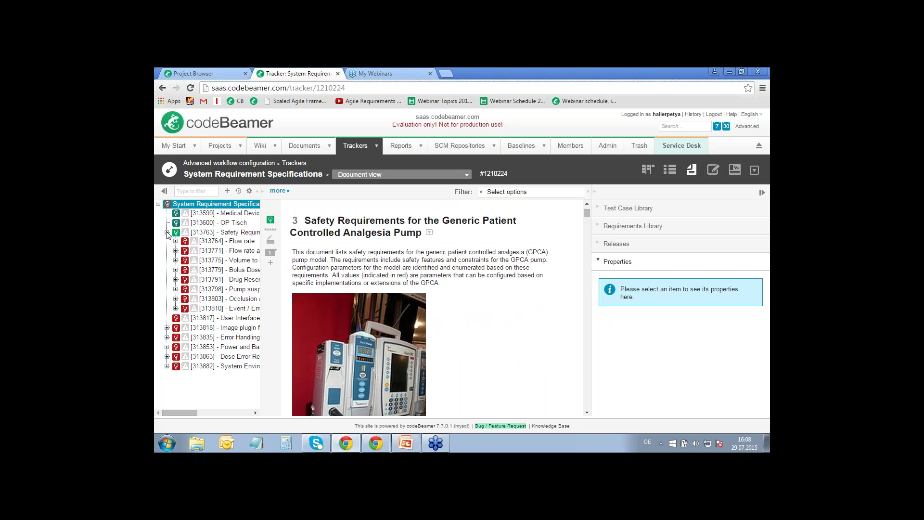
pyautogui.click(175, 241)
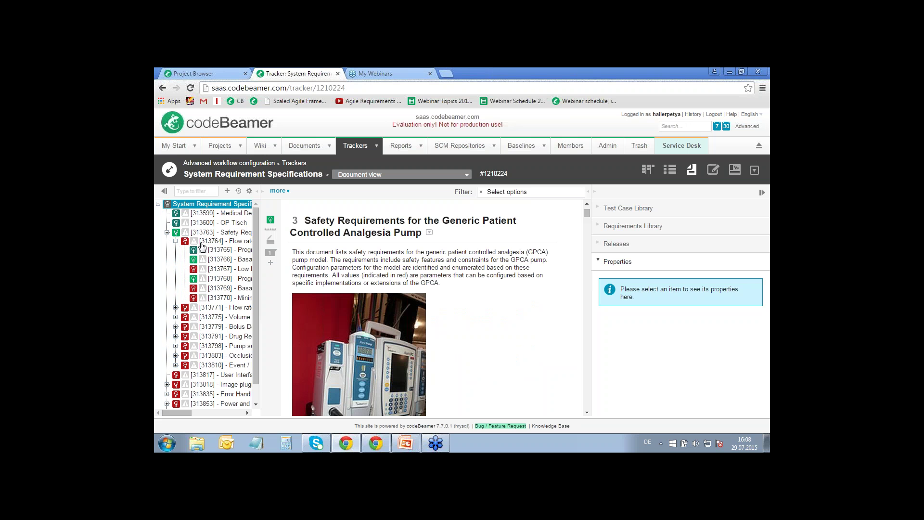
pyautogui.click(222, 289)
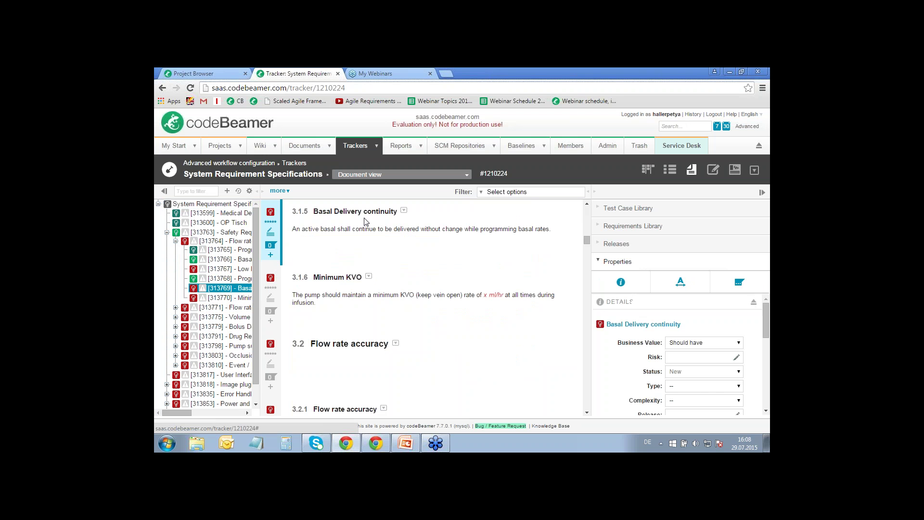
pyautogui.click(640, 326)
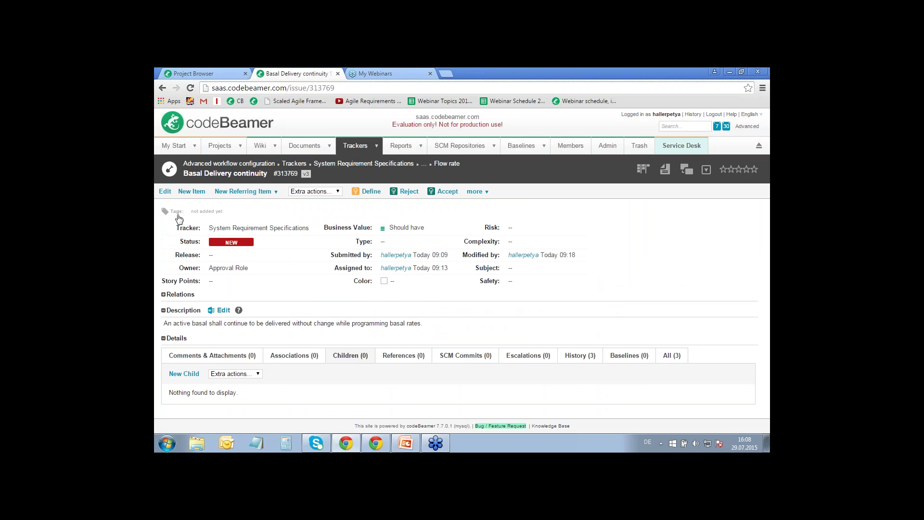
# - Edit the Basal Delivery continuity requirement, set its Safety to High and save it
pyautogui.click(164, 192)
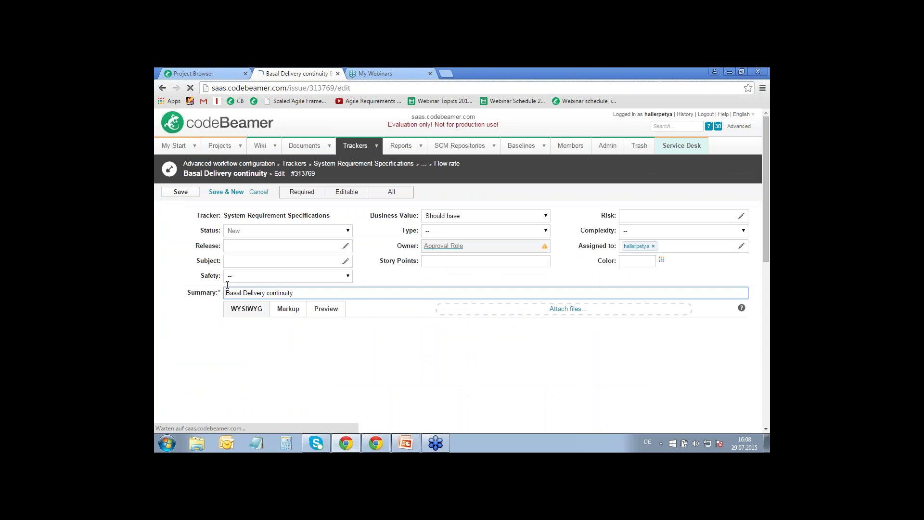
pyautogui.click(346, 277)
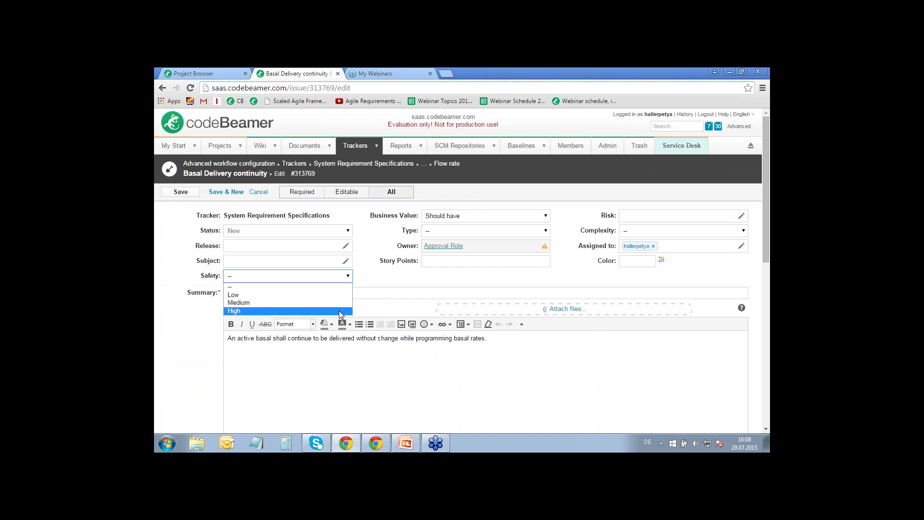
pyautogui.click(340, 311)
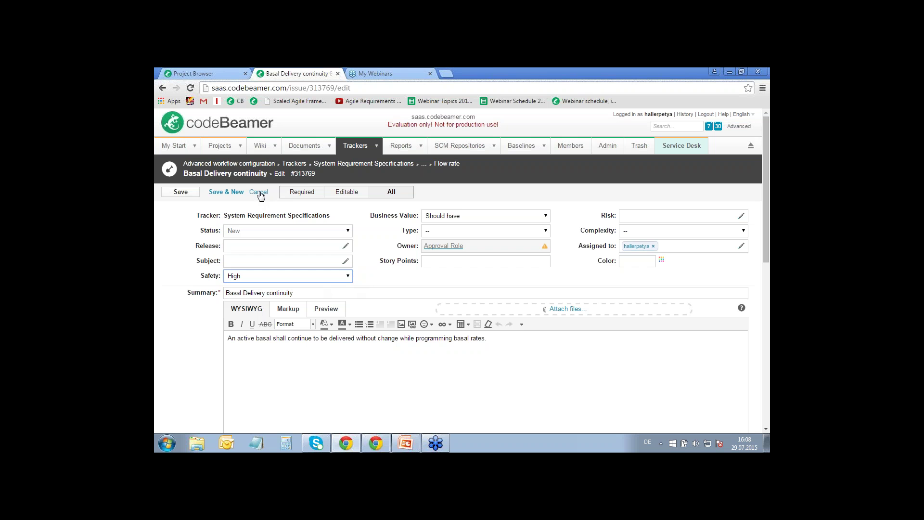
pyautogui.click(186, 193)
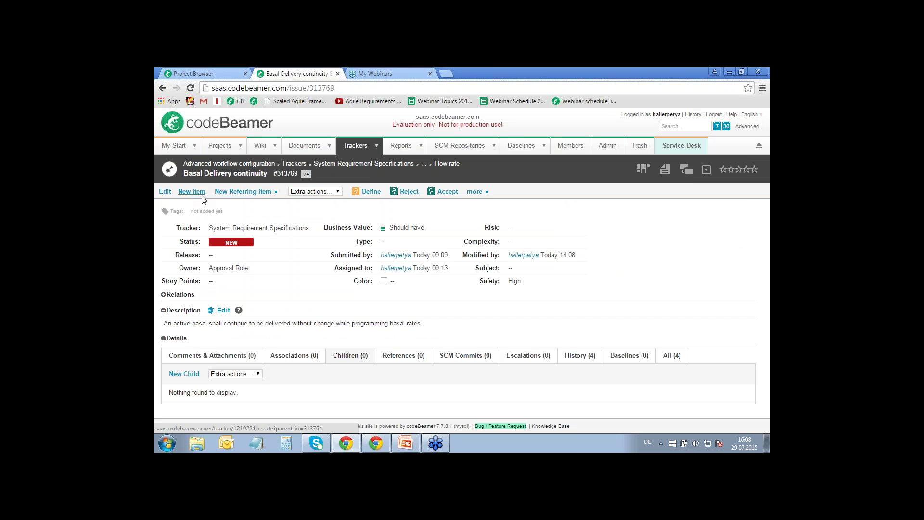
# - Open the state transition settings in the System Requirement Specifications tracker's customization
pyautogui.click(376, 165)
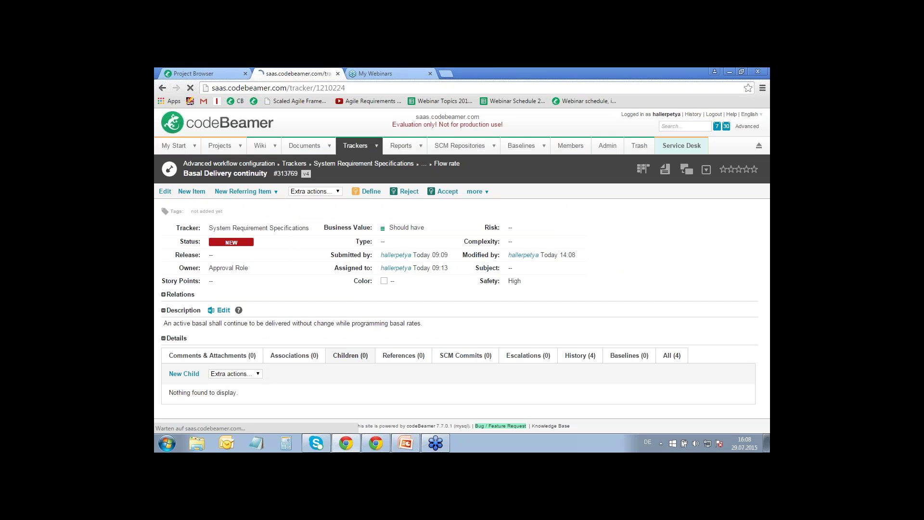
pyautogui.click(288, 192)
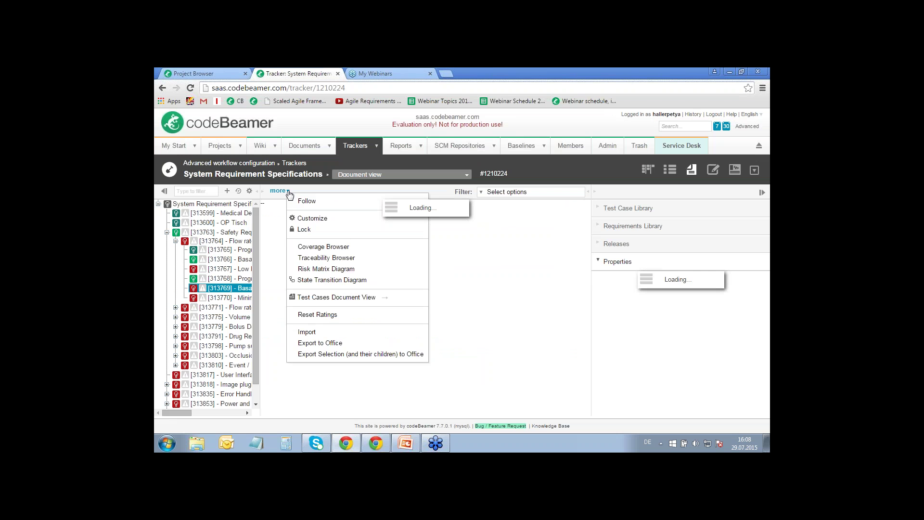
pyautogui.click(312, 219)
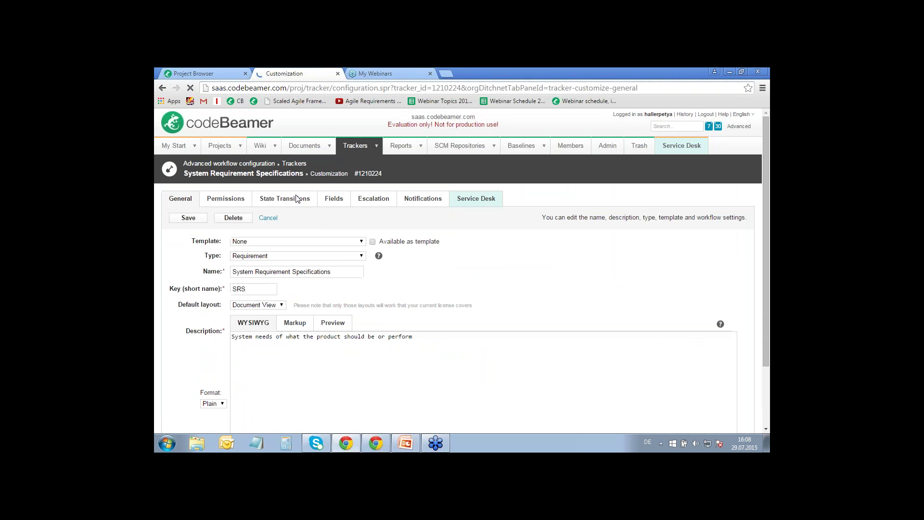
pyautogui.click(281, 201)
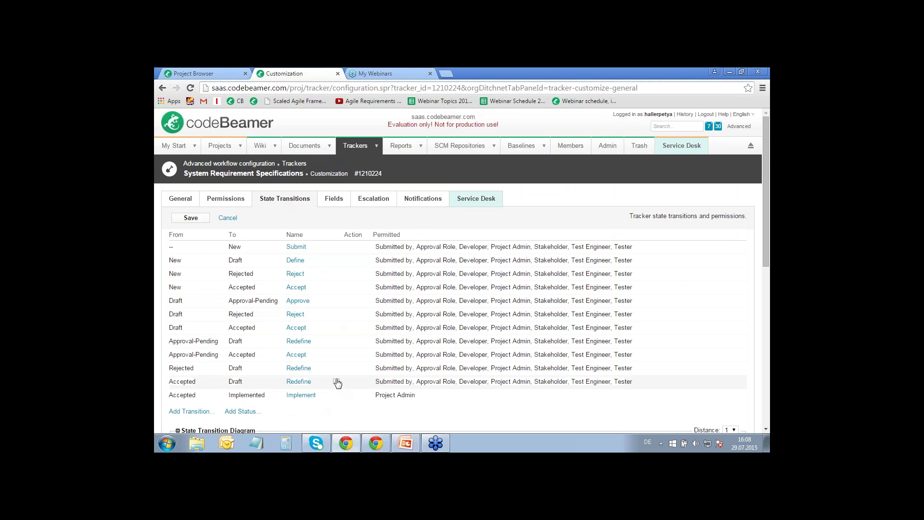
# - Assign the action "Create Risk and Change Request if Safety is High !" to the Define transition from New to Draft, and save the tracker customization
pyautogui.scroll(-1, 334, 380)
pyautogui.scroll(-1, 335, 380)
pyautogui.scroll(-1, 323, 328)
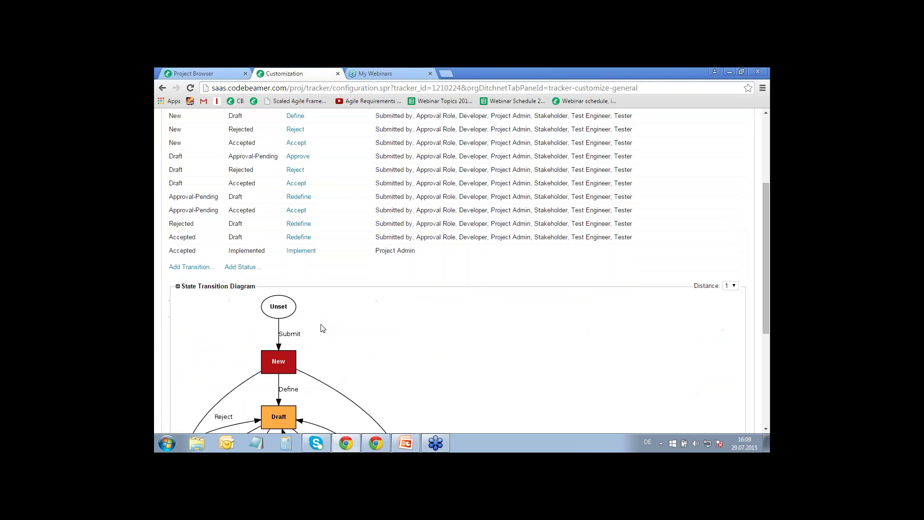
pyautogui.scroll(-3, 323, 328)
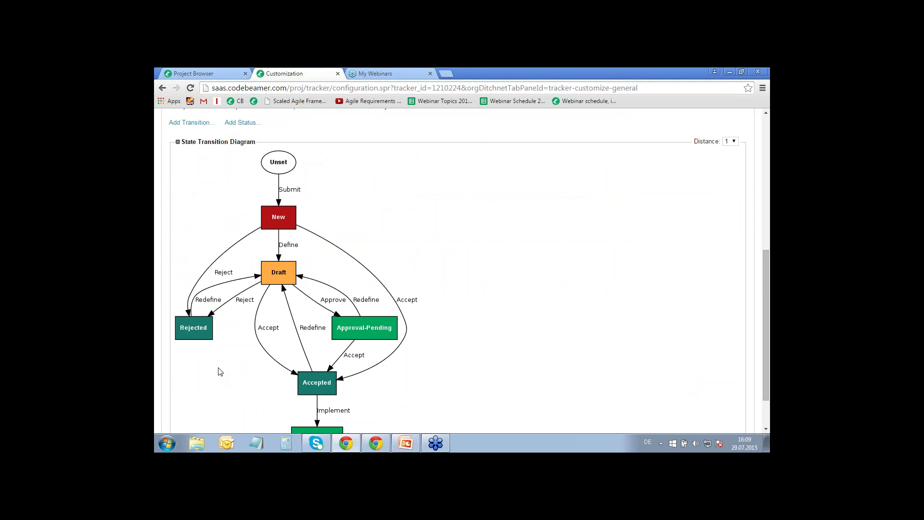
pyautogui.scroll(-1, 217, 368)
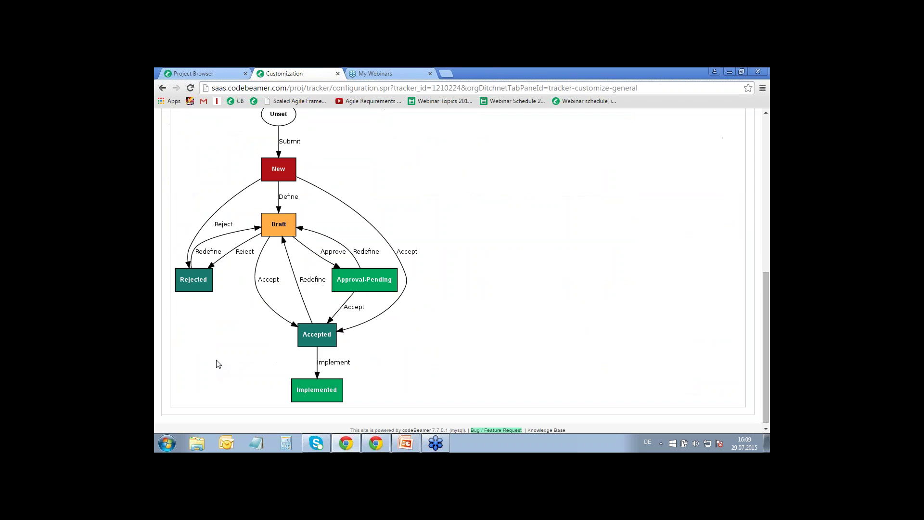
pyautogui.click(287, 198)
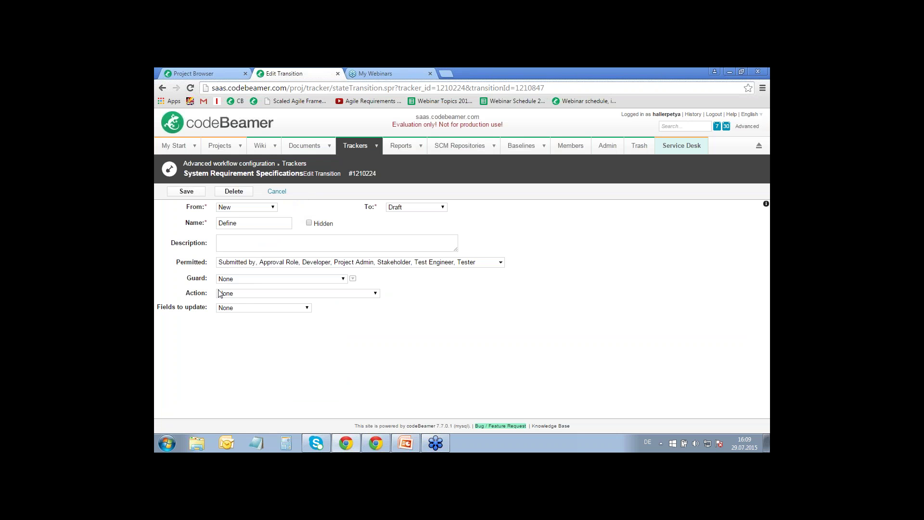
pyautogui.click(249, 294)
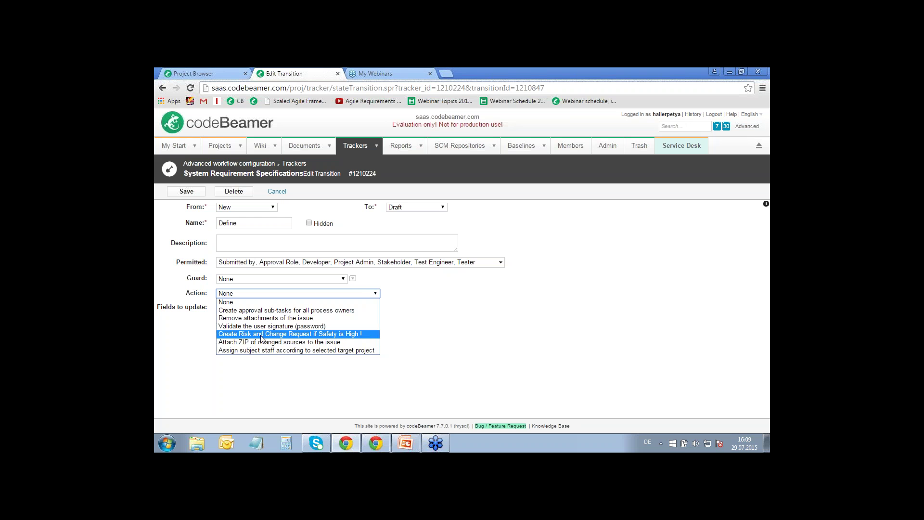
pyautogui.click(325, 335)
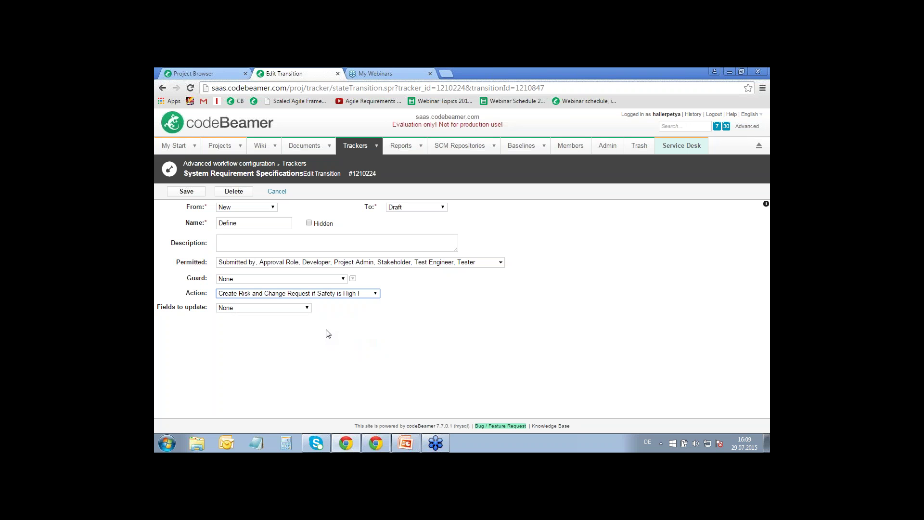
pyautogui.click(187, 191)
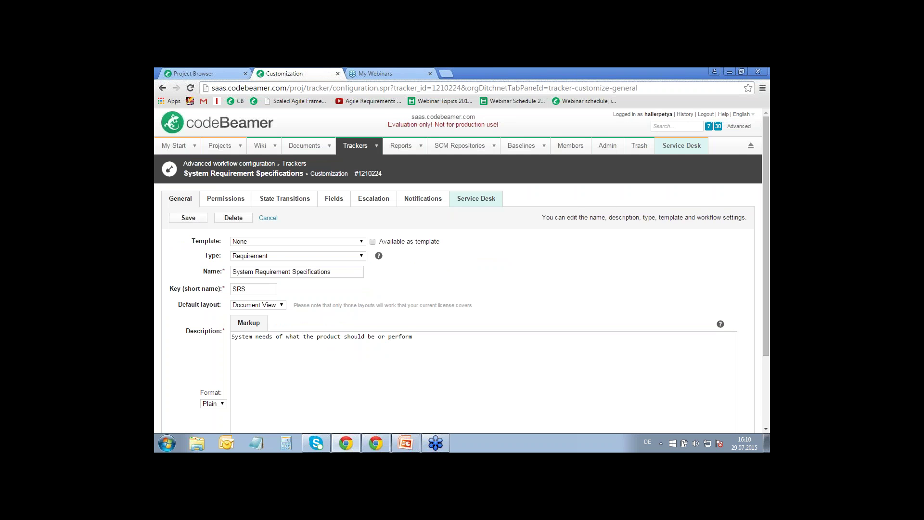
pyautogui.click(188, 217)
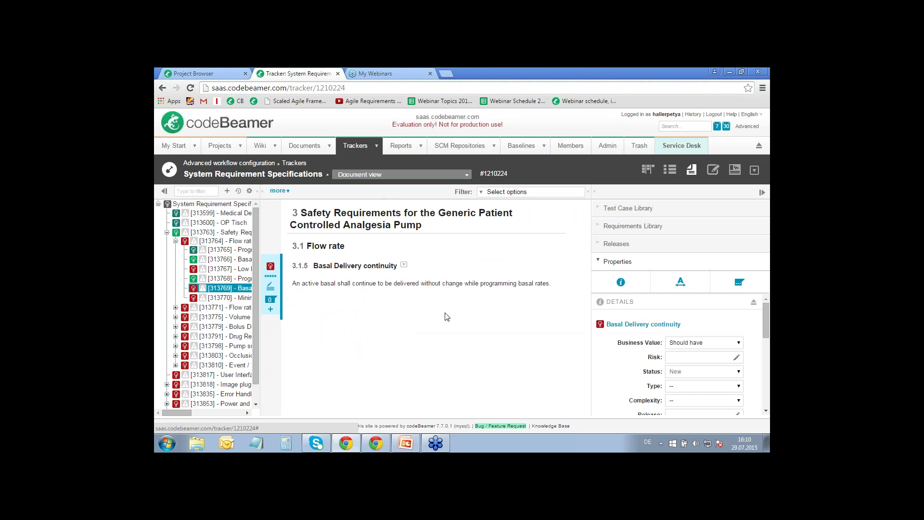
# - Reopen the Basal Delivery continuity requirement and list its references with any status
pyautogui.click(651, 327)
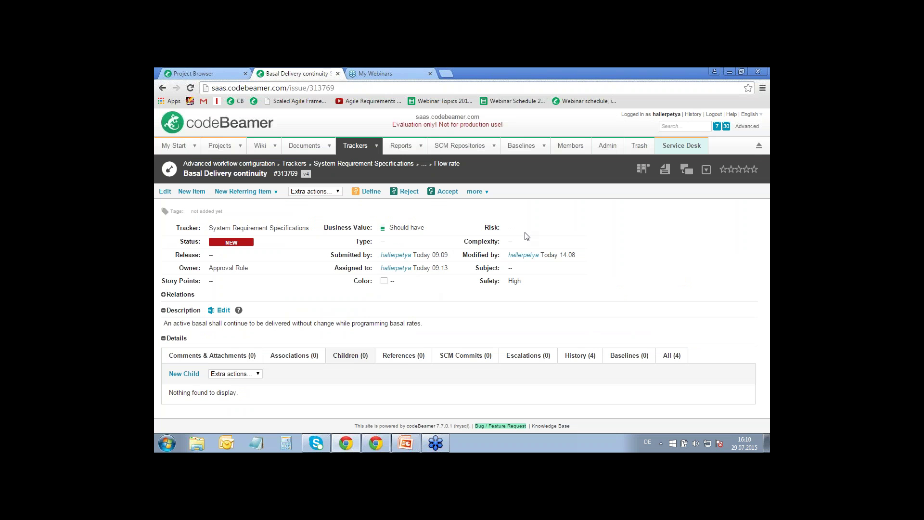
pyautogui.click(403, 359)
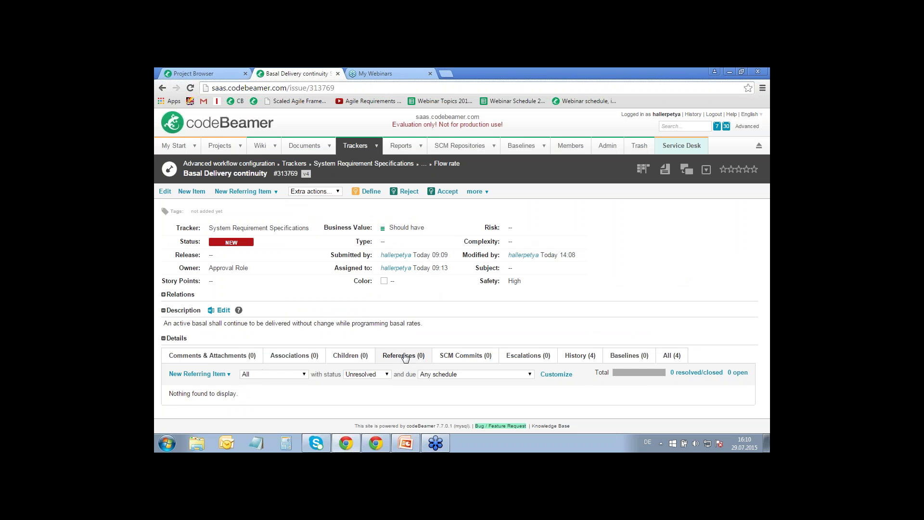
pyautogui.click(384, 374)
pyautogui.click(361, 309)
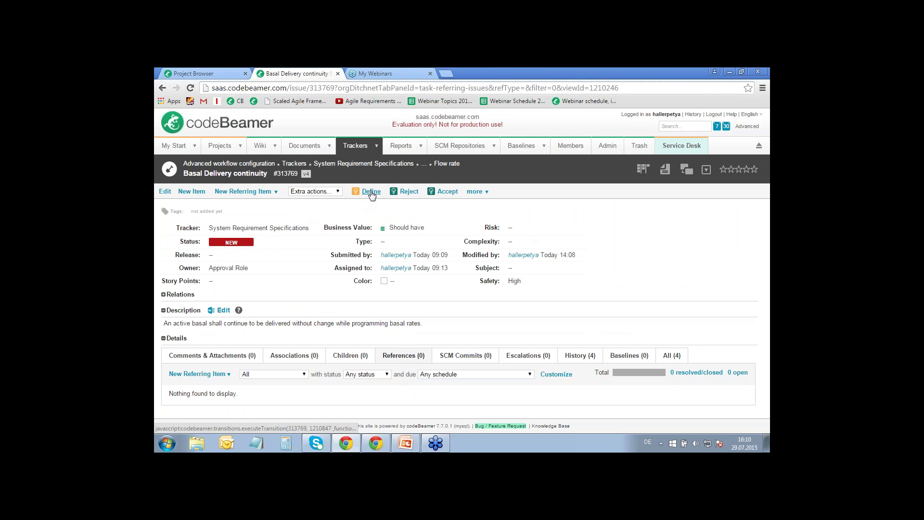
# - Run the Define transition on the Basal Delivery continuity requirement and expand its relations to examine the linked items
pyautogui.click(371, 192)
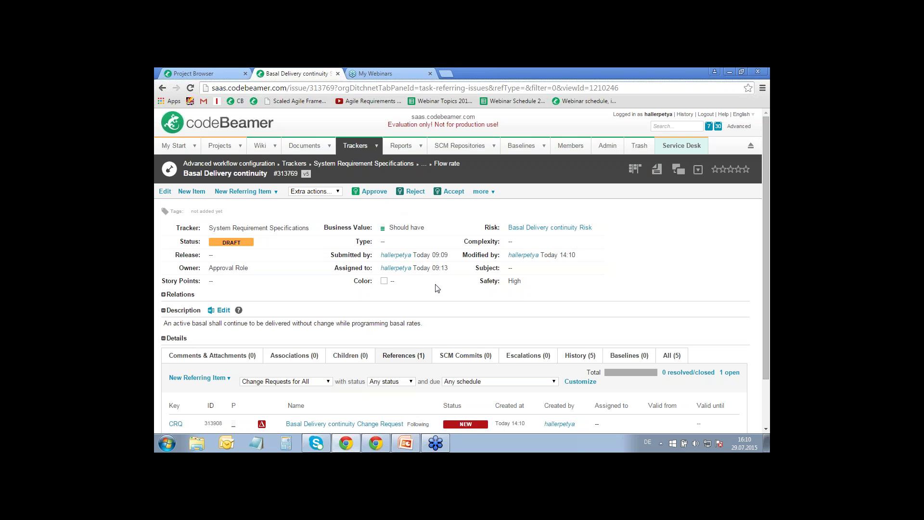
pyautogui.scroll(-1, 436, 288)
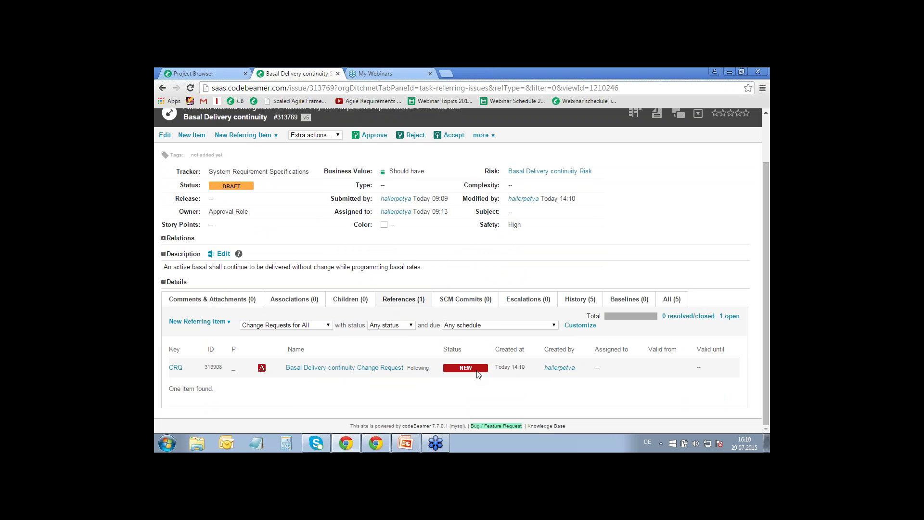
pyautogui.click(164, 238)
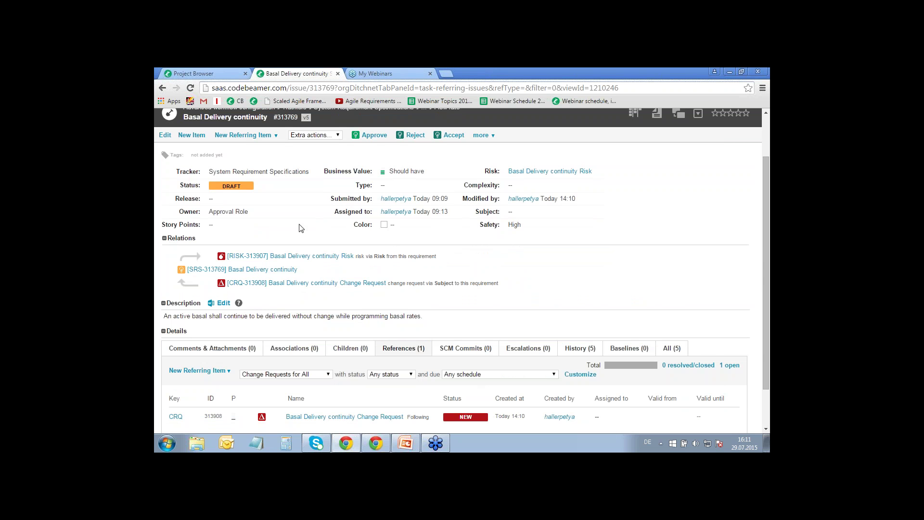
pyautogui.scroll(-1, 285, 226)
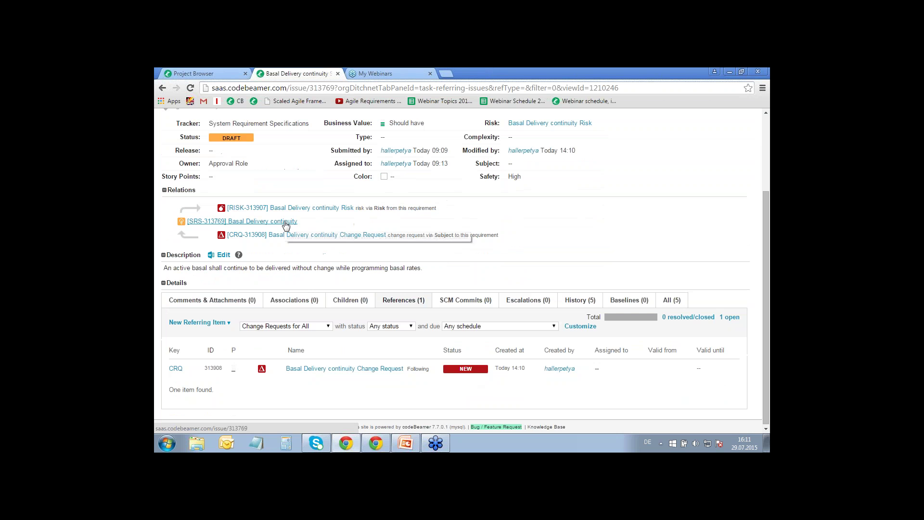
pyautogui.scroll(1, 284, 226)
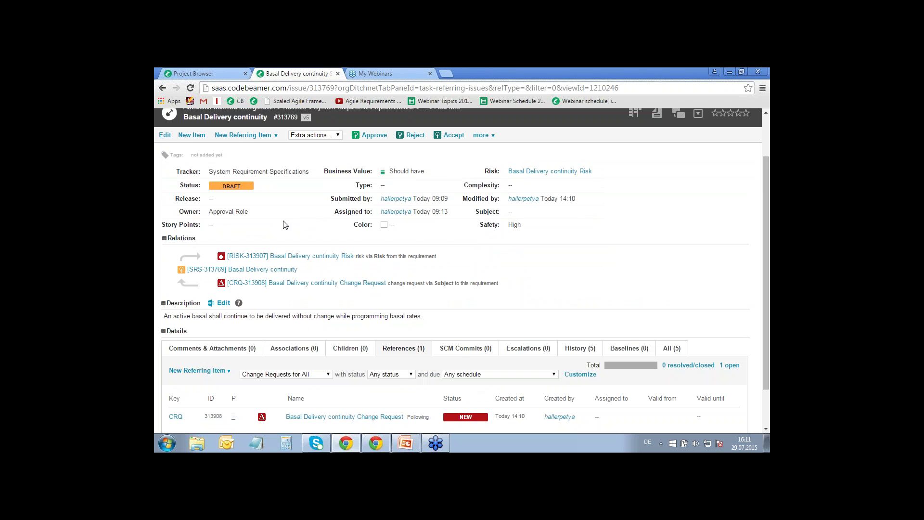
pyautogui.scroll(1, 283, 220)
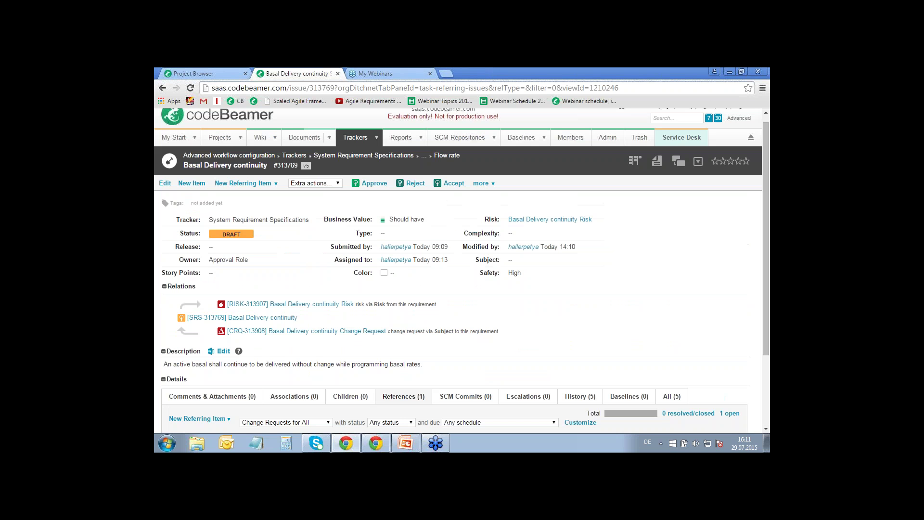
# - Return to the System Requirement Specifications tracker's state transitions and examine the Define action in the state transition diagram
pyautogui.click(351, 155)
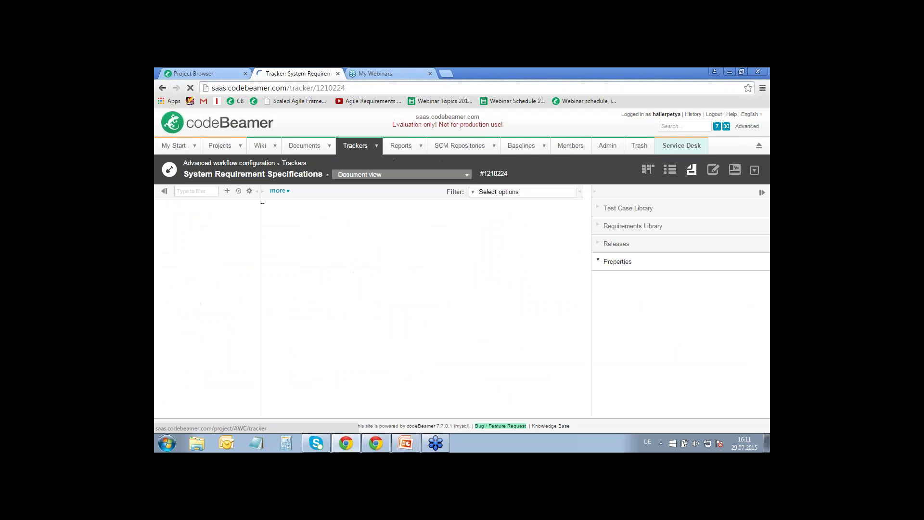
pyautogui.click(288, 193)
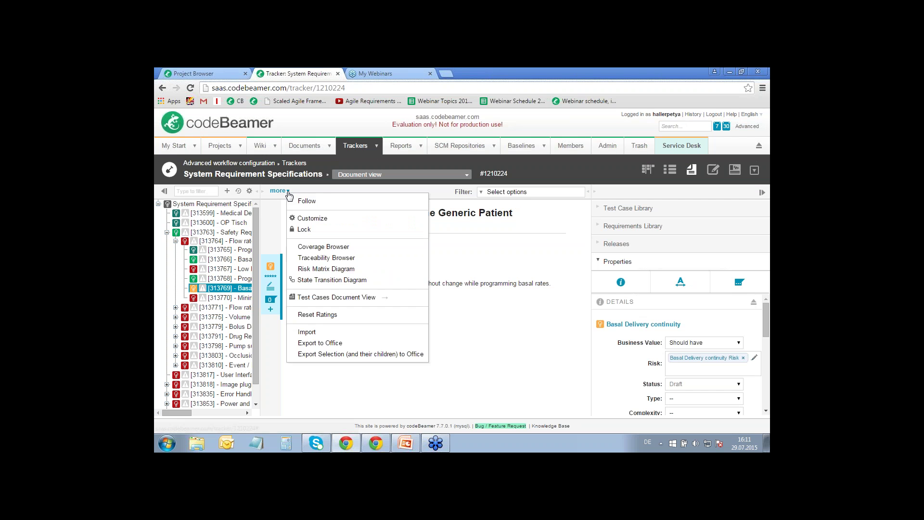
pyautogui.click(313, 218)
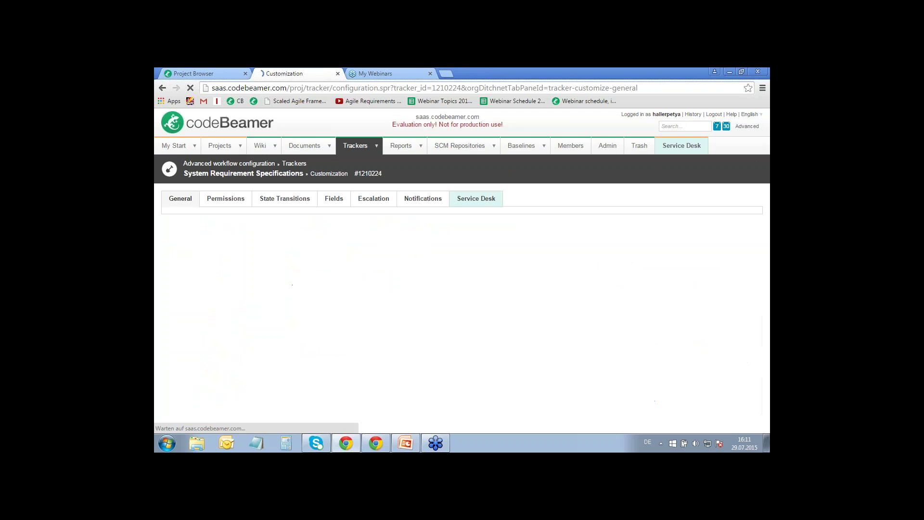
pyautogui.click(299, 202)
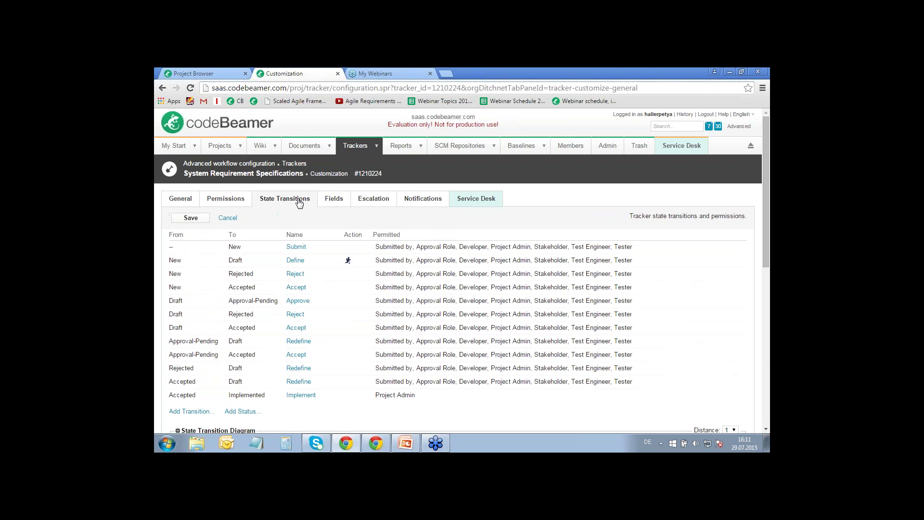
pyautogui.scroll(-5, 308, 310)
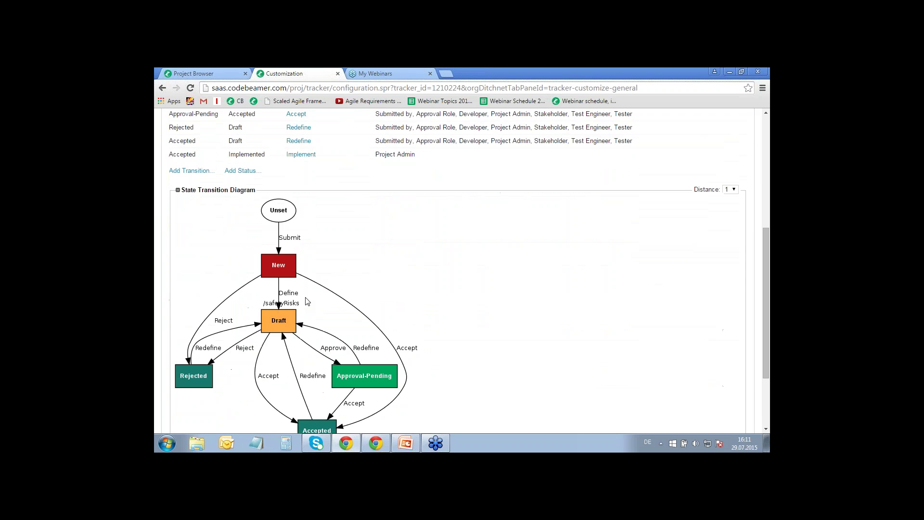
# - Assign the action "Create approval sub-tasks for all process owners" to the Approve transition from Draft to Approval-Pending, and save the transition
pyautogui.scroll(-2, 307, 301)
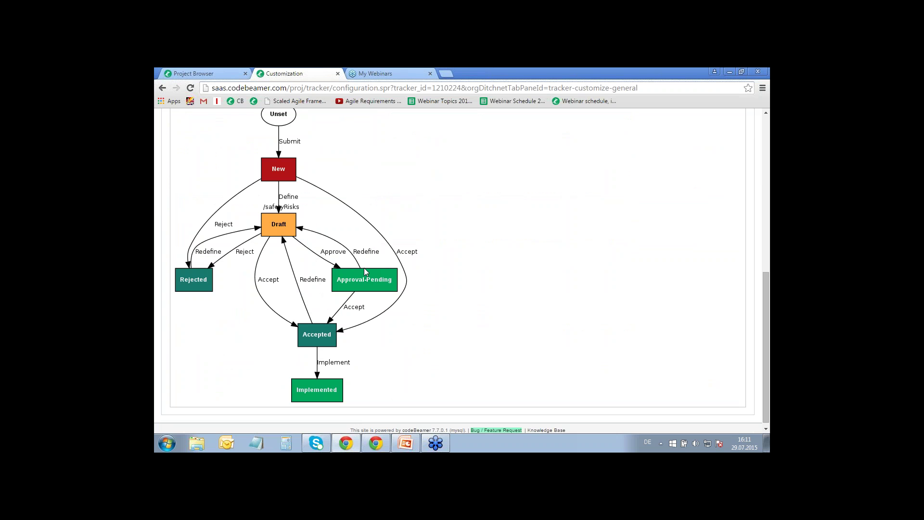
pyautogui.click(313, 253)
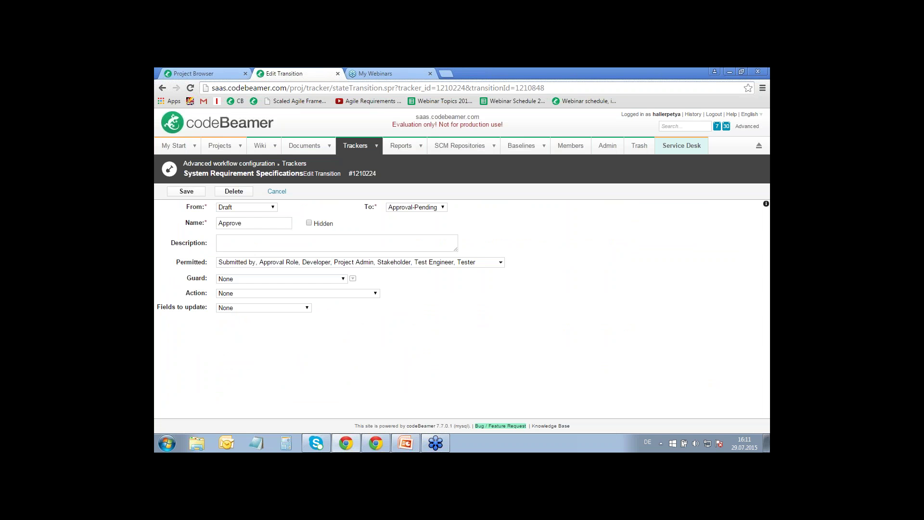
pyautogui.click(339, 295)
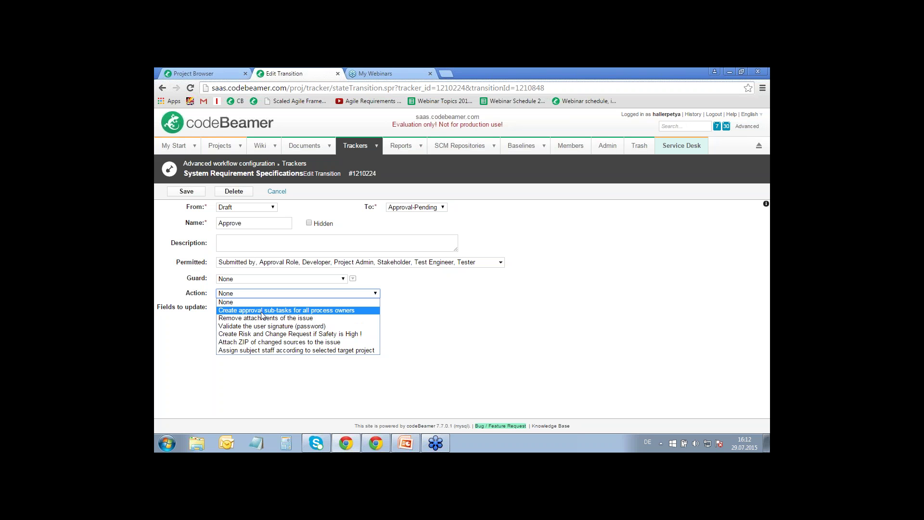
pyautogui.click(316, 311)
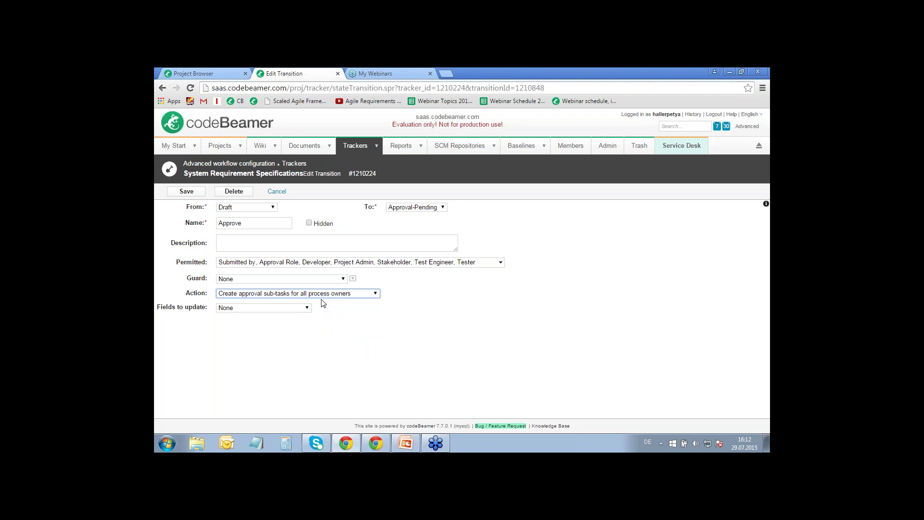
pyautogui.click(195, 190)
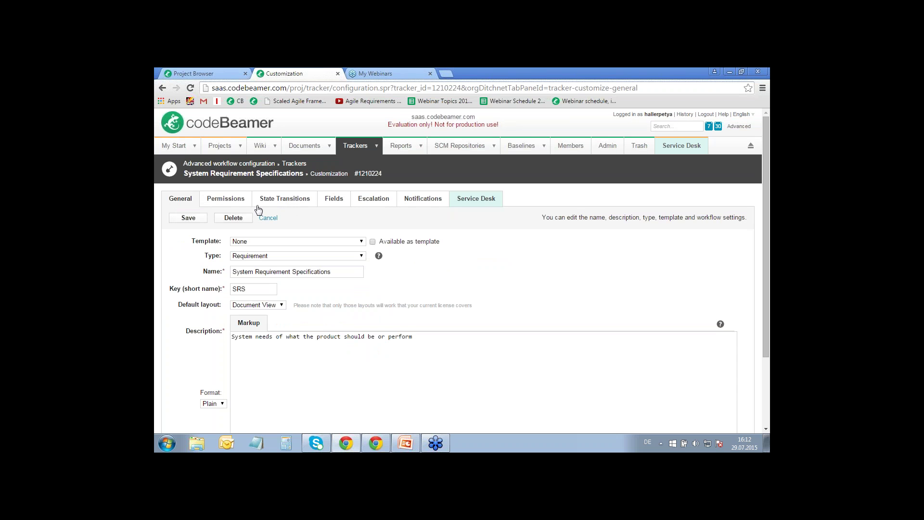
# - Bring up the Approvals tracker in a separate browser tab and display the state transitions in its customization
pyautogui.click(376, 148)
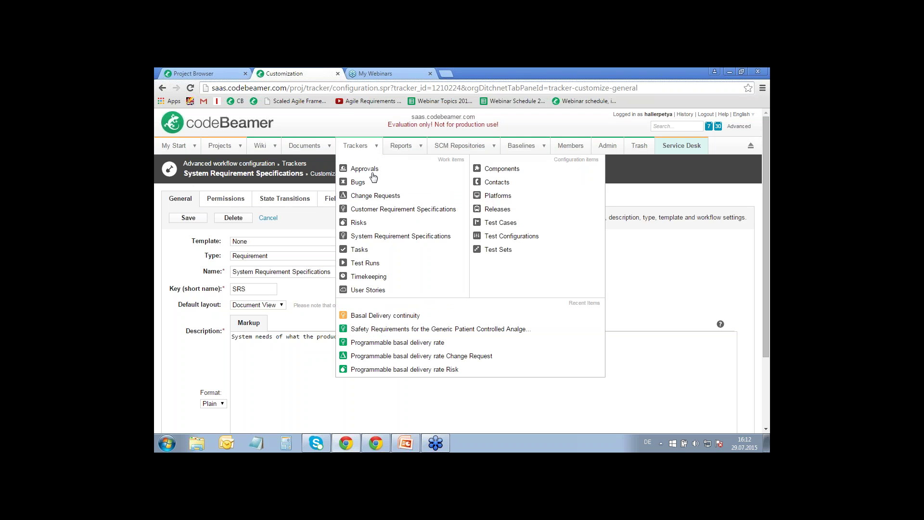
pyautogui.rightClick(368, 169)
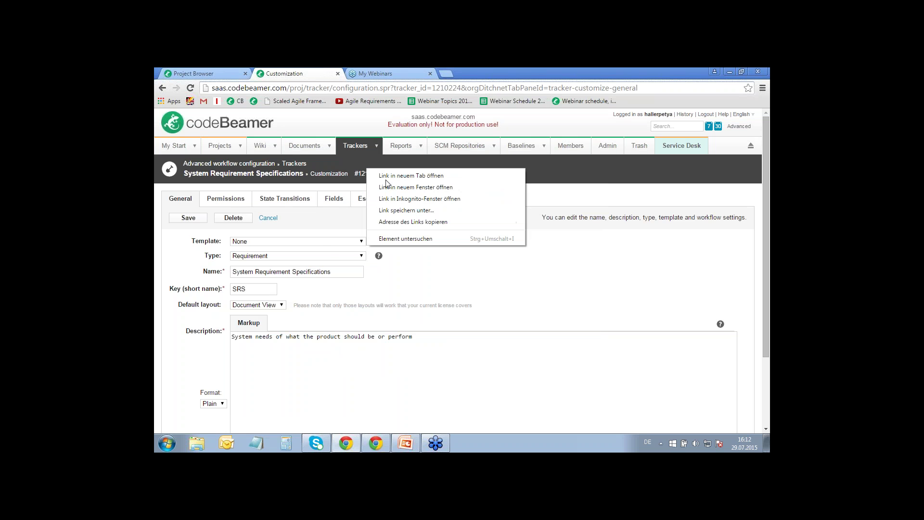
pyautogui.click(388, 176)
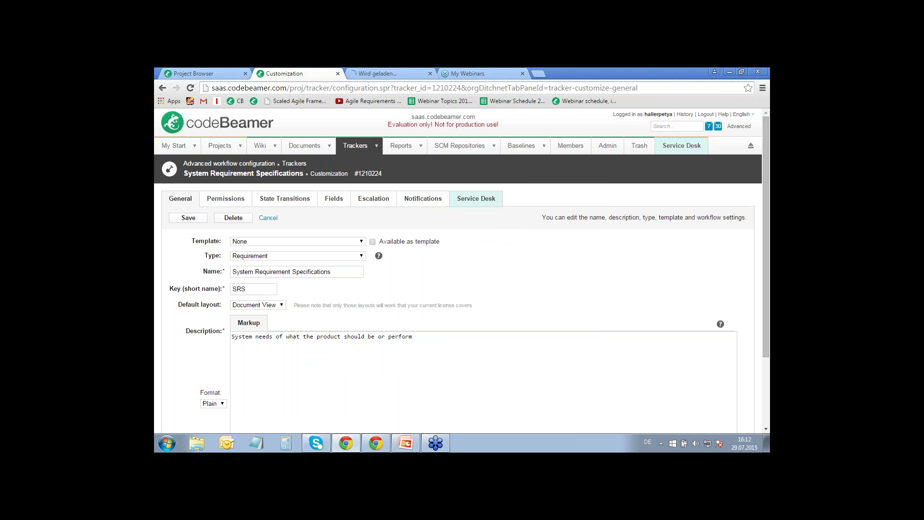
pyautogui.click(392, 73)
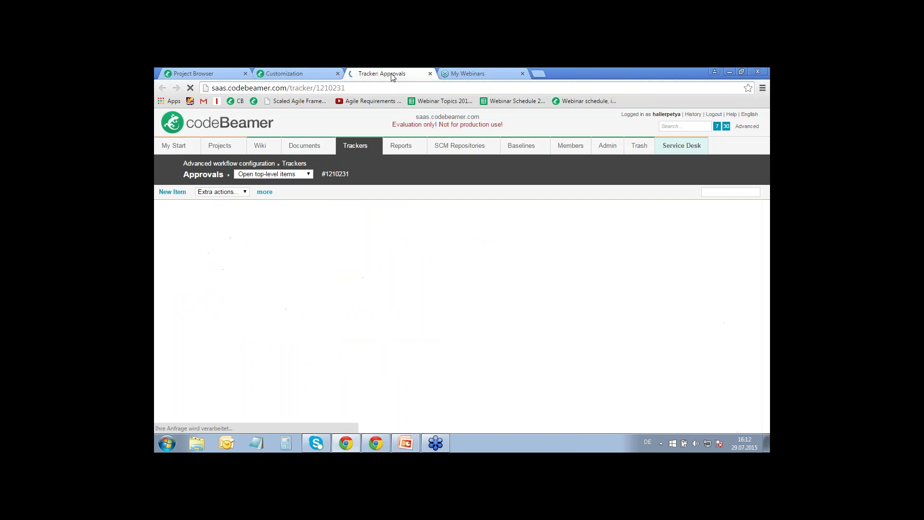
pyautogui.click(275, 192)
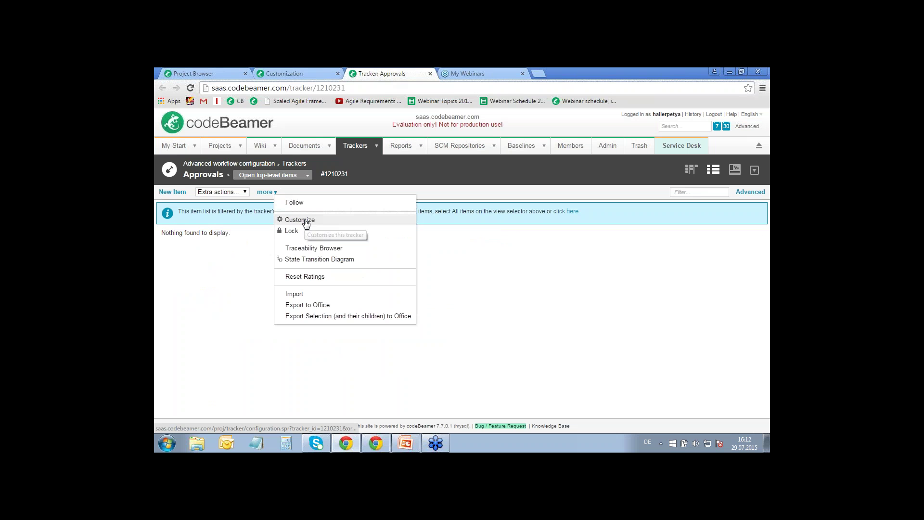
pyautogui.click(305, 220)
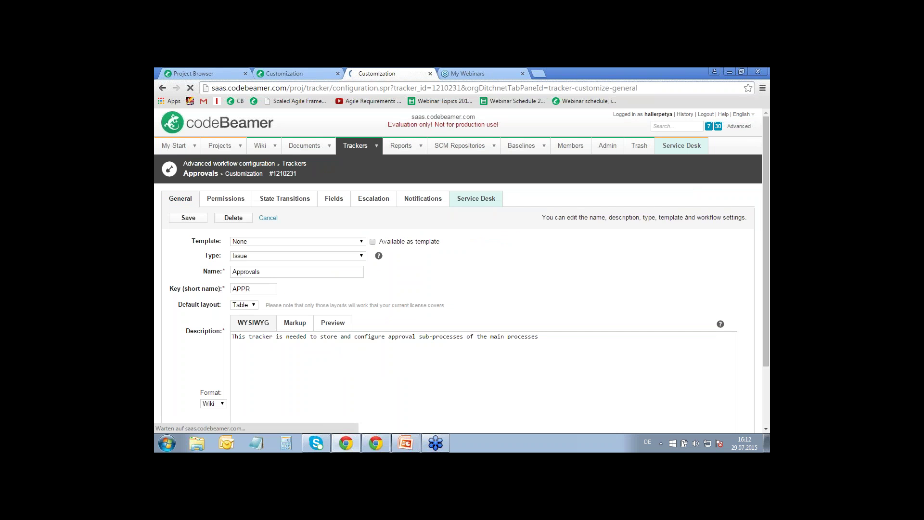
pyautogui.click(294, 201)
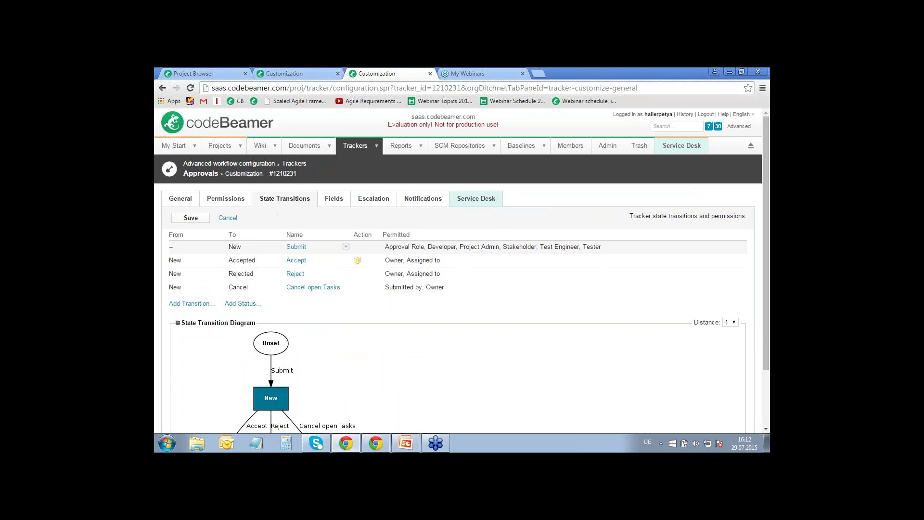
# - In the Approvals tracker's Accept transition, add a Subject (Requirements) update for System Requirement Specifications items with status Approval-Pending
pyautogui.scroll(-2, 431, 380)
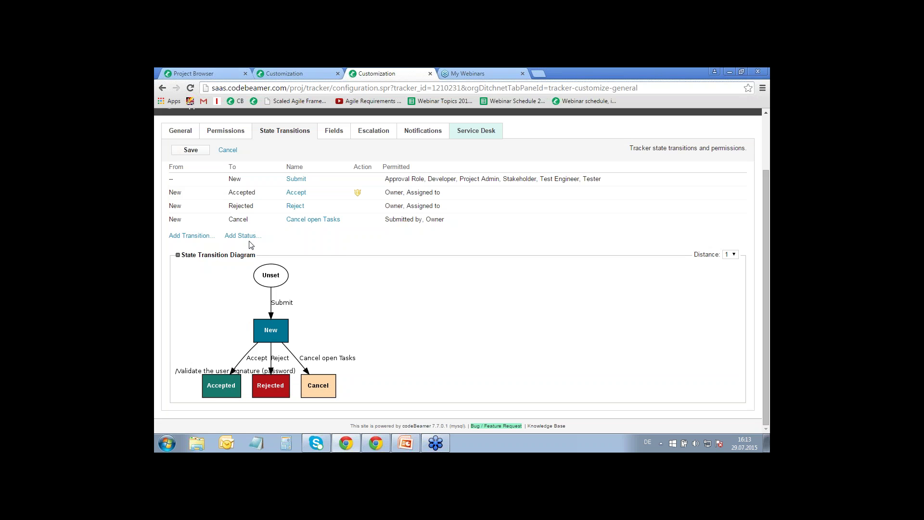
pyautogui.click(295, 192)
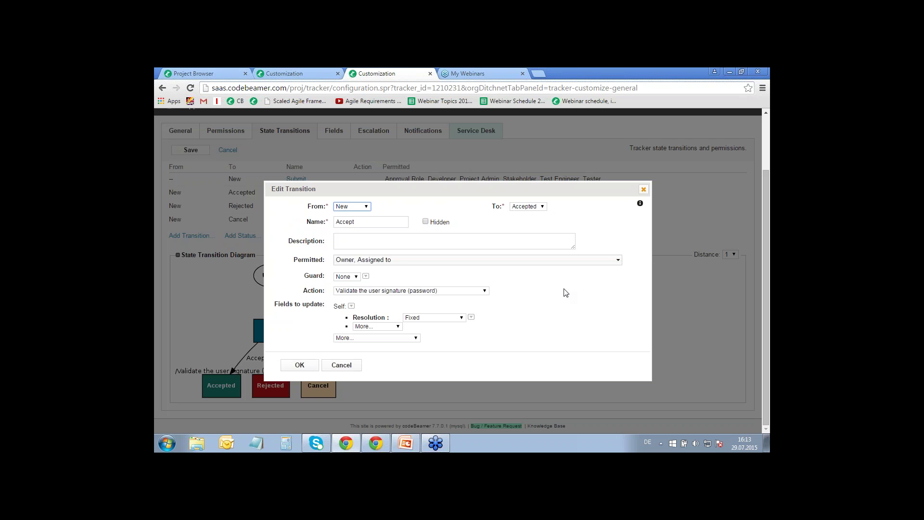
pyautogui.click(375, 338)
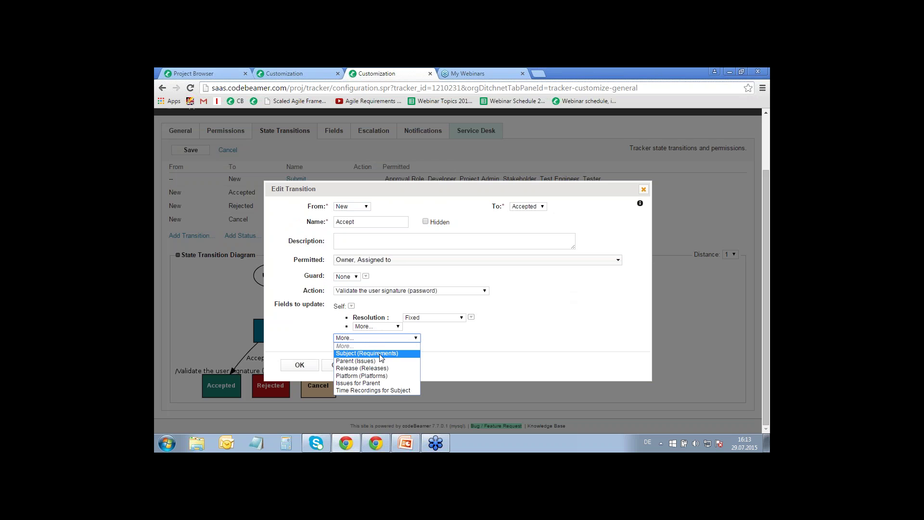
pyautogui.click(350, 354)
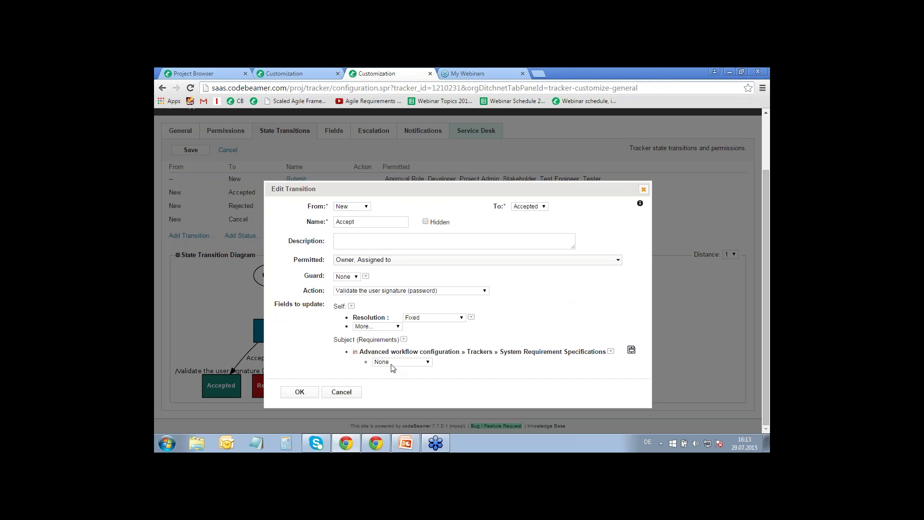
pyautogui.click(423, 362)
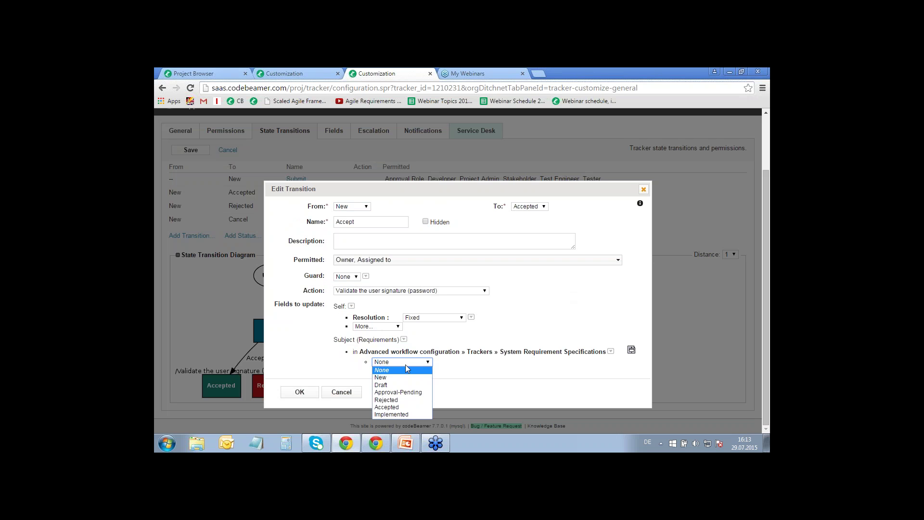
pyautogui.click(414, 395)
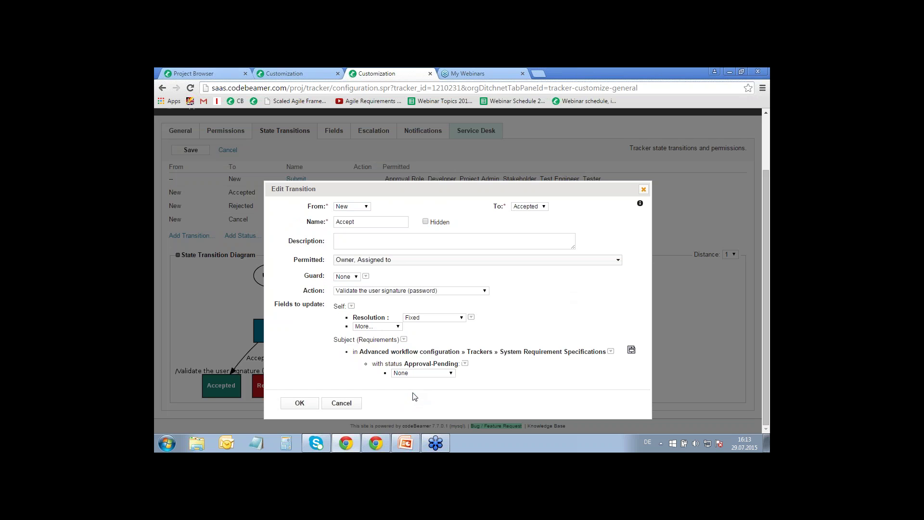
# - Make the Accept transition's subject update set the Status field to Accepted, and save the tracker customization
pyautogui.click(443, 375)
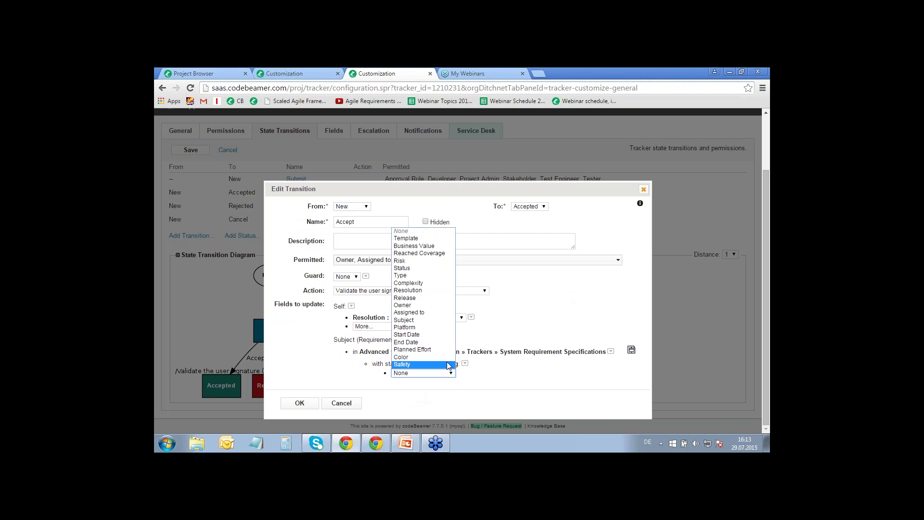
pyautogui.click(414, 267)
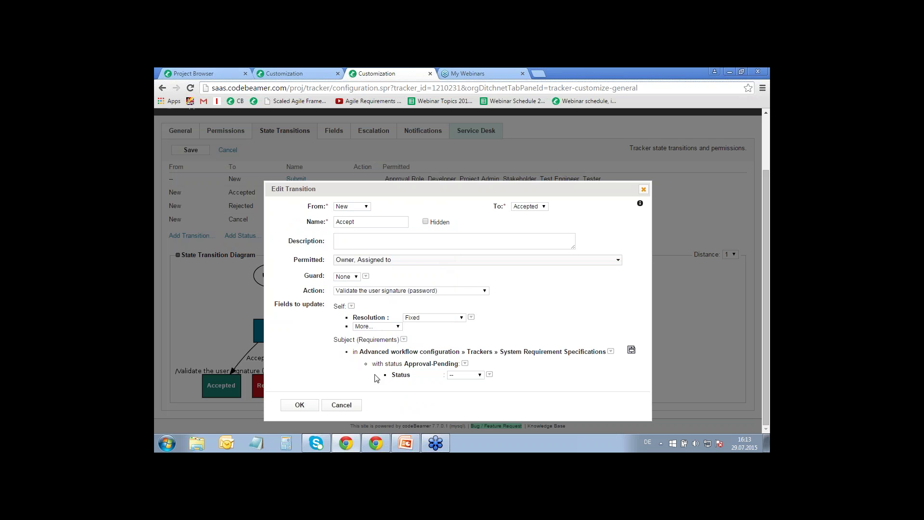
pyautogui.click(478, 374)
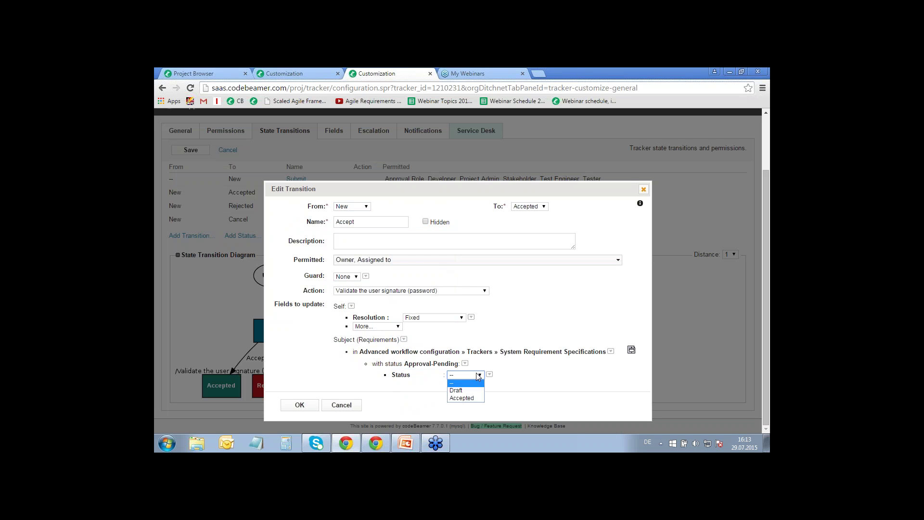
pyautogui.click(469, 398)
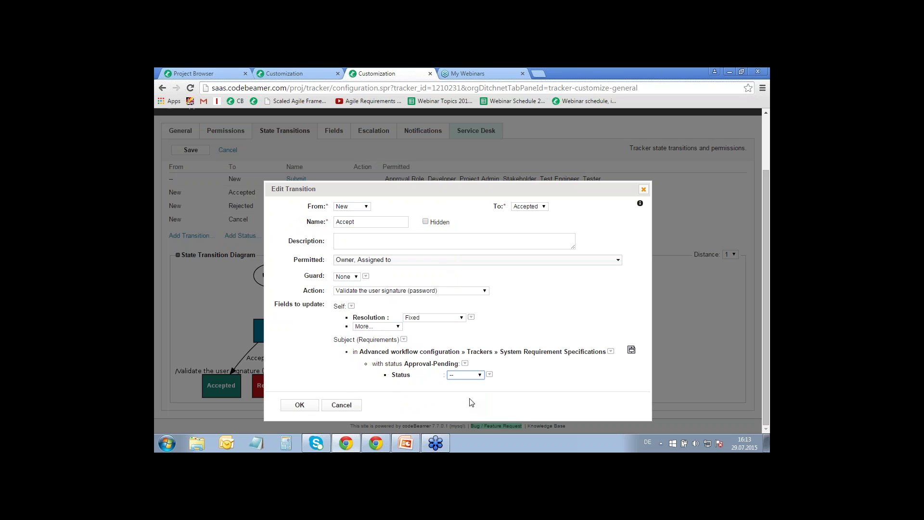
pyautogui.click(299, 406)
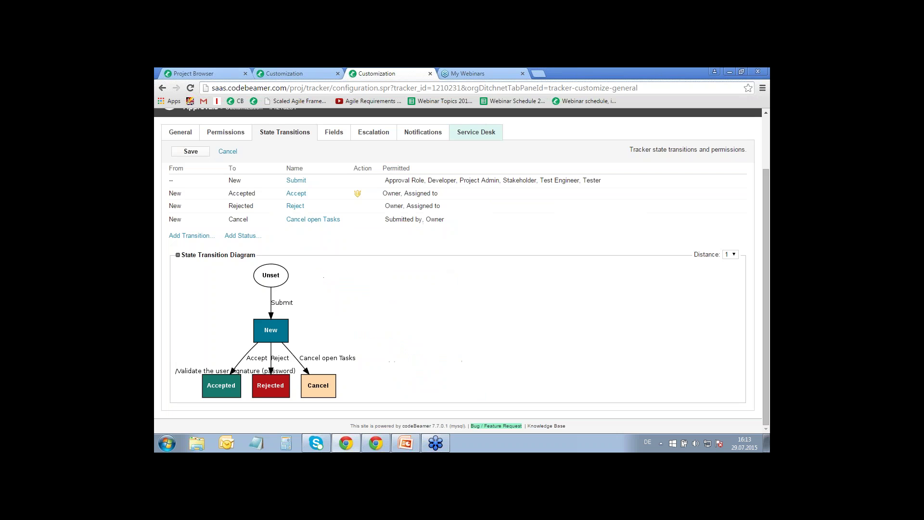
pyautogui.click(189, 151)
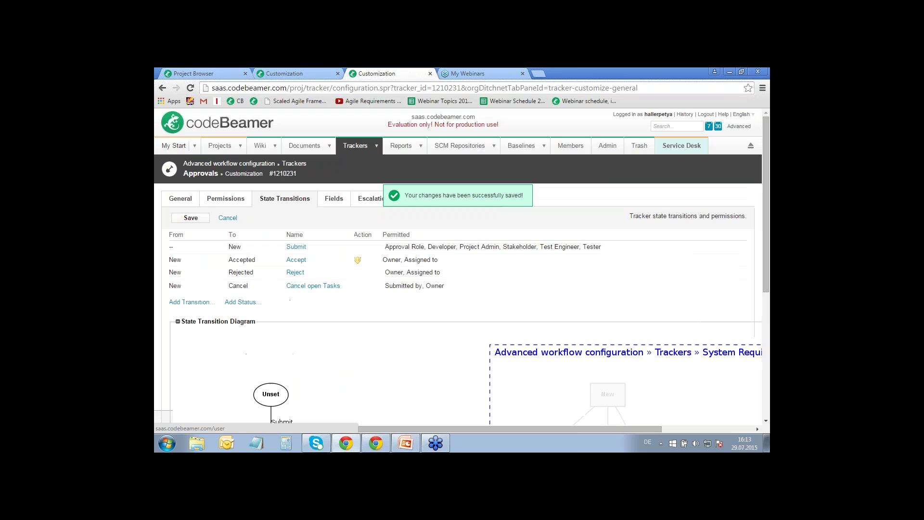
# - In the Reject transition from New to Rejected, add a Subject (Requirements) update for System Requirement Specifications items with status Approval-Pending
pyautogui.scroll(-3, 446, 400)
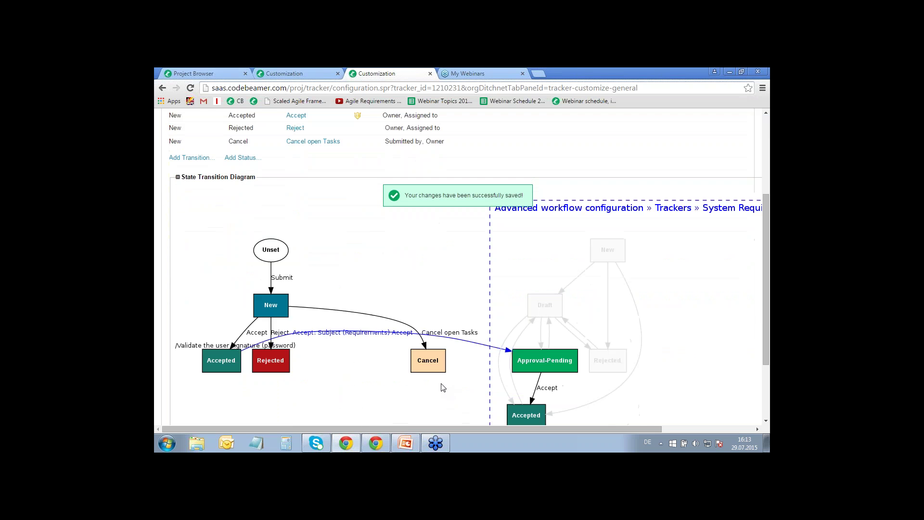
pyautogui.scroll(-1, 443, 387)
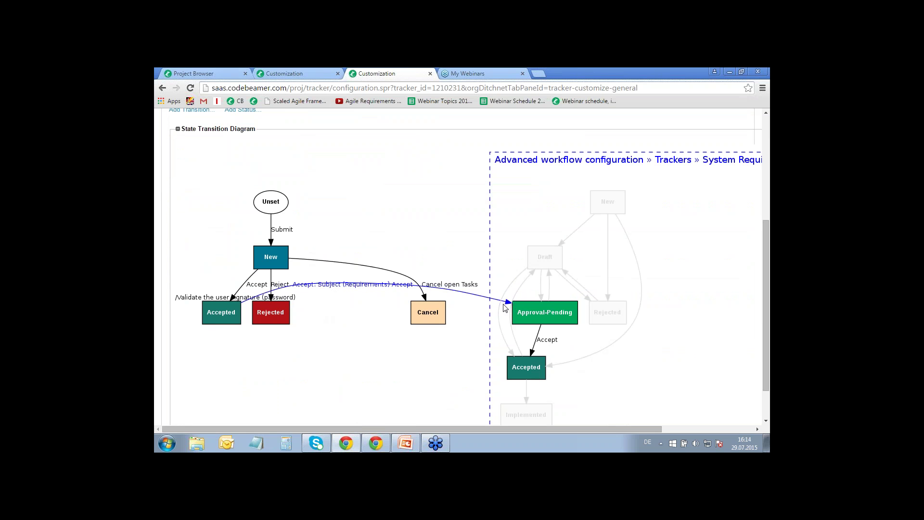
pyautogui.scroll(-1, 349, 230)
pyautogui.scroll(3, 342, 225)
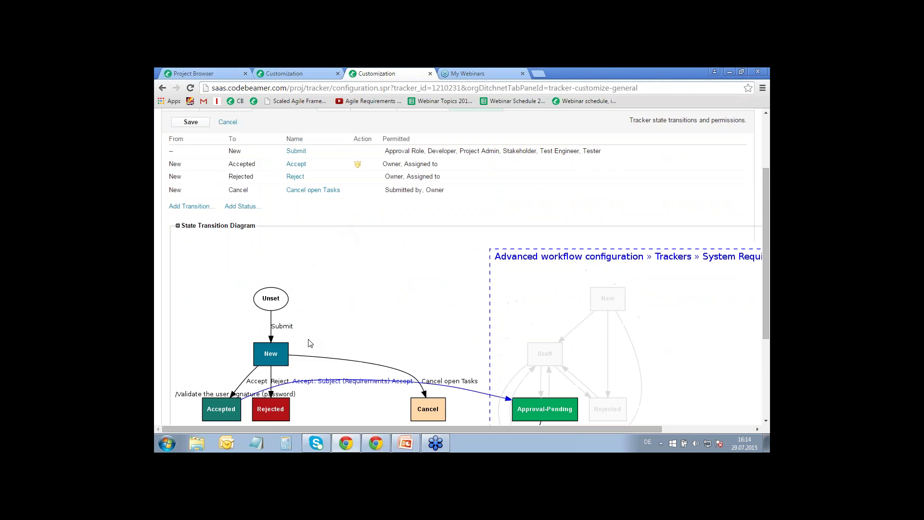
pyautogui.scroll(-1, 303, 368)
pyautogui.click(279, 334)
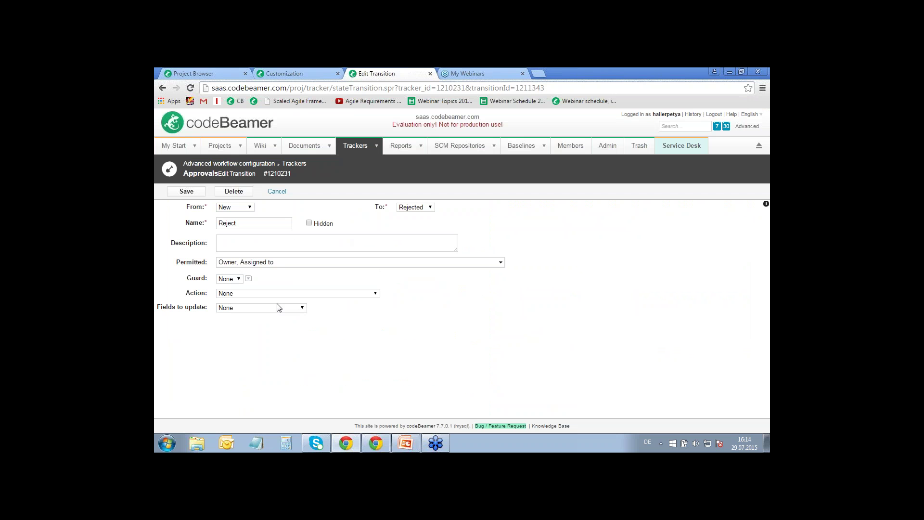
pyautogui.click(283, 308)
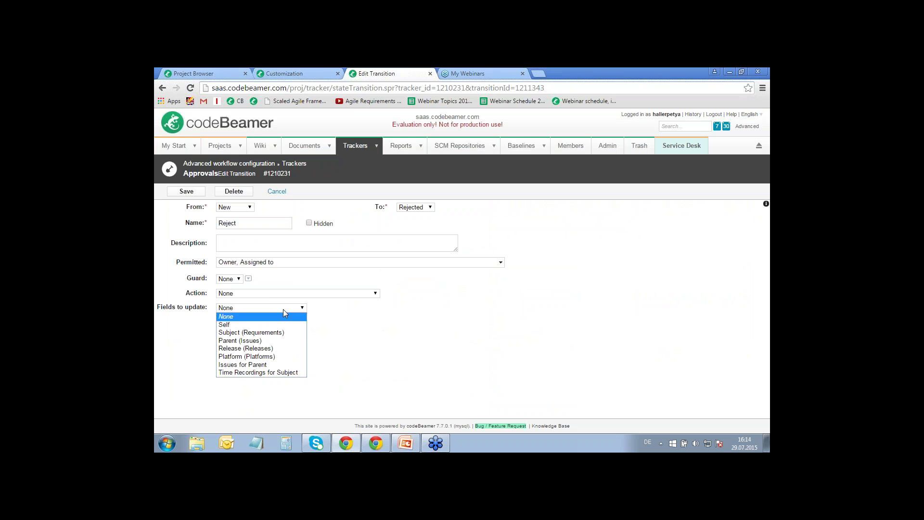
pyautogui.click(278, 333)
pyautogui.click(311, 333)
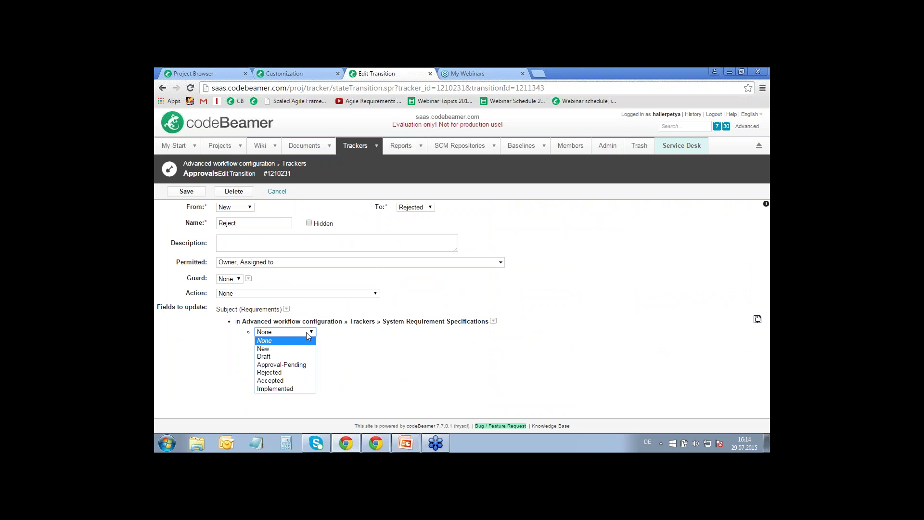
pyautogui.click(304, 365)
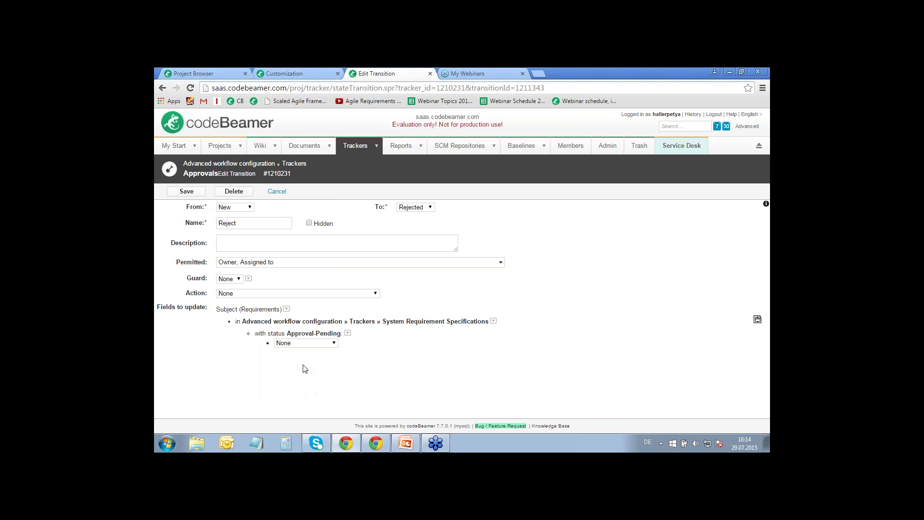
# - Make the Reject transition's subject update set the Status field to Draft, save it, and return to the Approvals tracker's state transitions
pyautogui.click(326, 343)
pyautogui.click(304, 230)
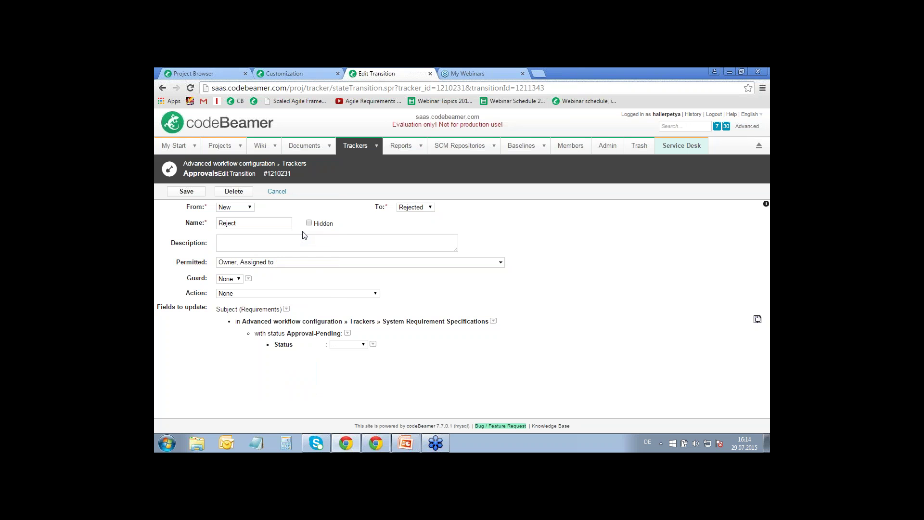
pyautogui.click(354, 345)
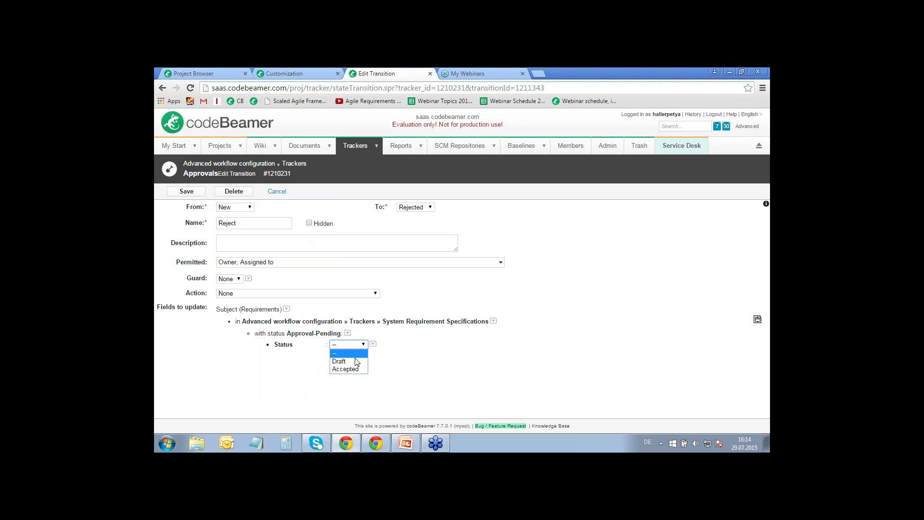
pyautogui.click(340, 361)
pyautogui.click(186, 191)
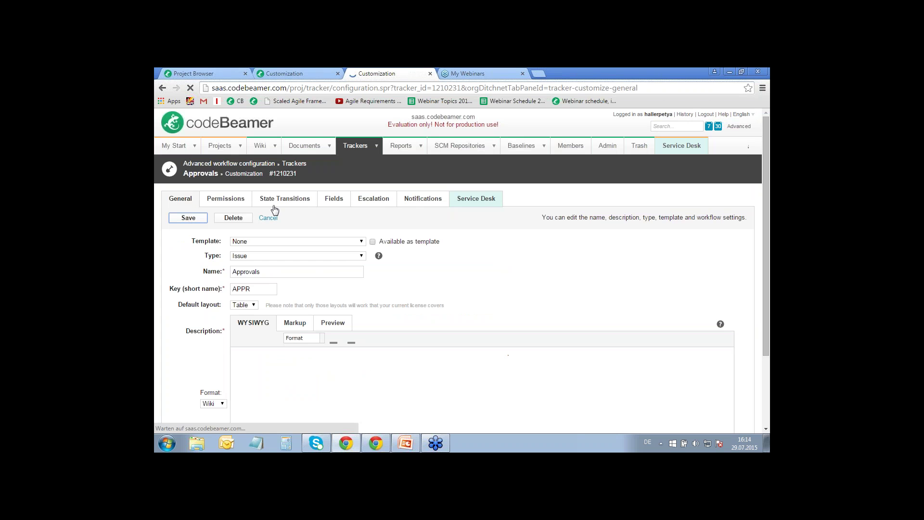
pyautogui.click(297, 199)
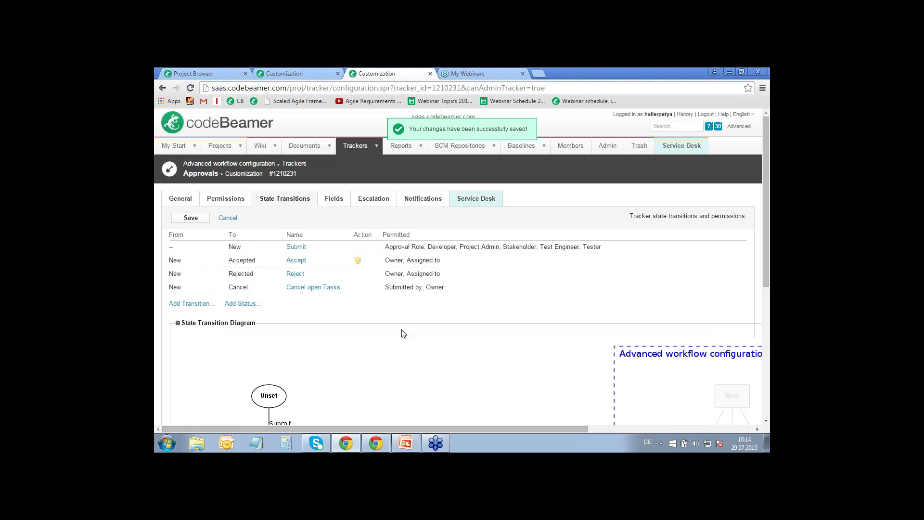
# - Examine the Approvals tracker's state transition diagram for the Accept and Reject links to the requirements
pyautogui.scroll(-4, 401, 332)
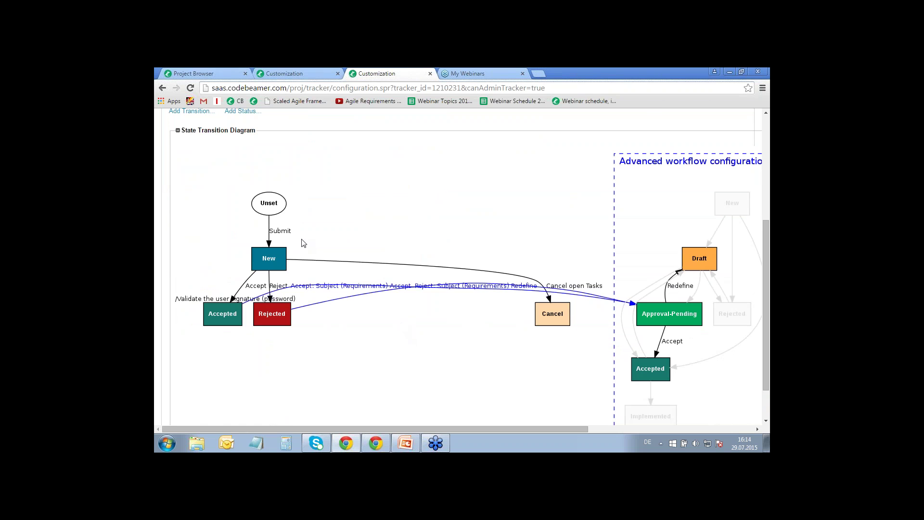
pyautogui.scroll(2, 299, 248)
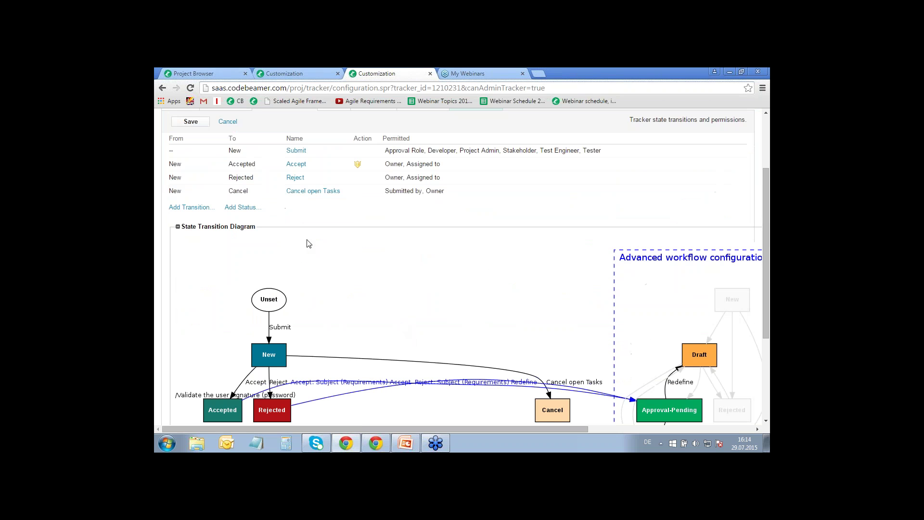
pyautogui.scroll(2, 306, 243)
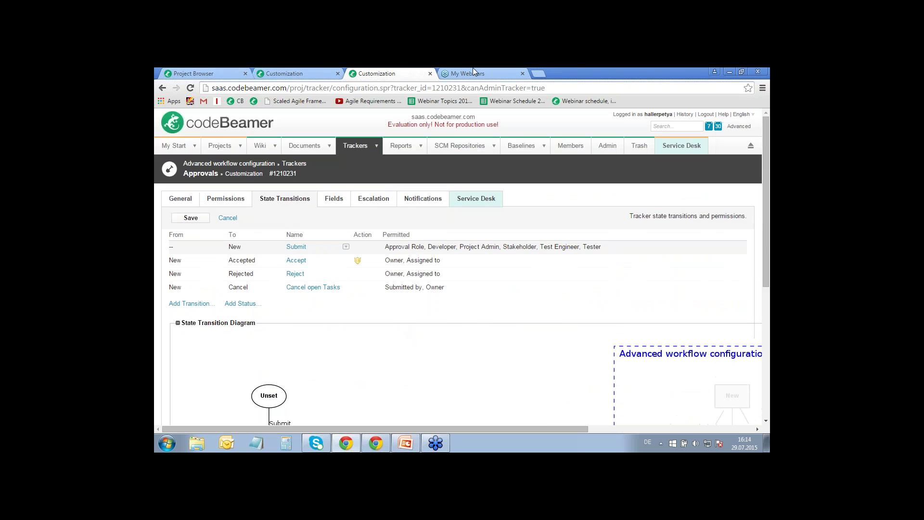
# - Reload the System Requirement Specifications customization and examine how the Approvals transitions act on Approval-Pending in its state transition diagram
pyautogui.click(313, 73)
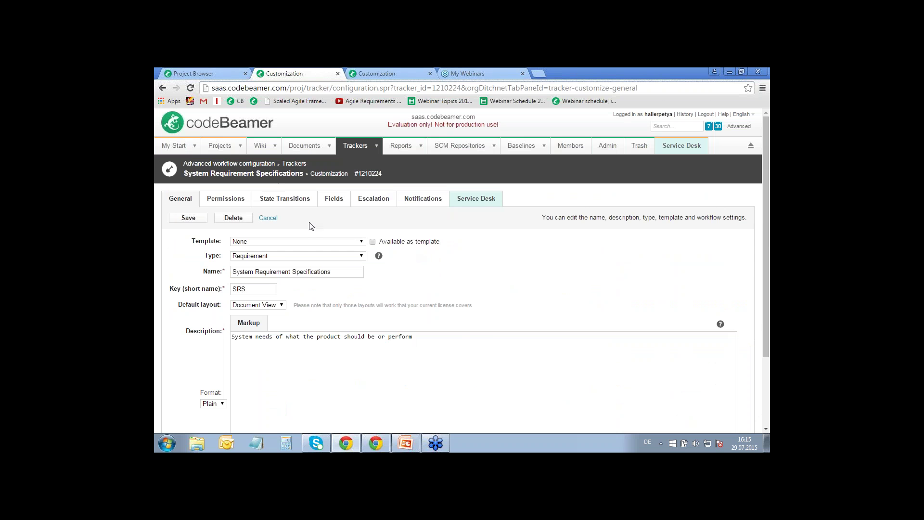
pyautogui.click(292, 199)
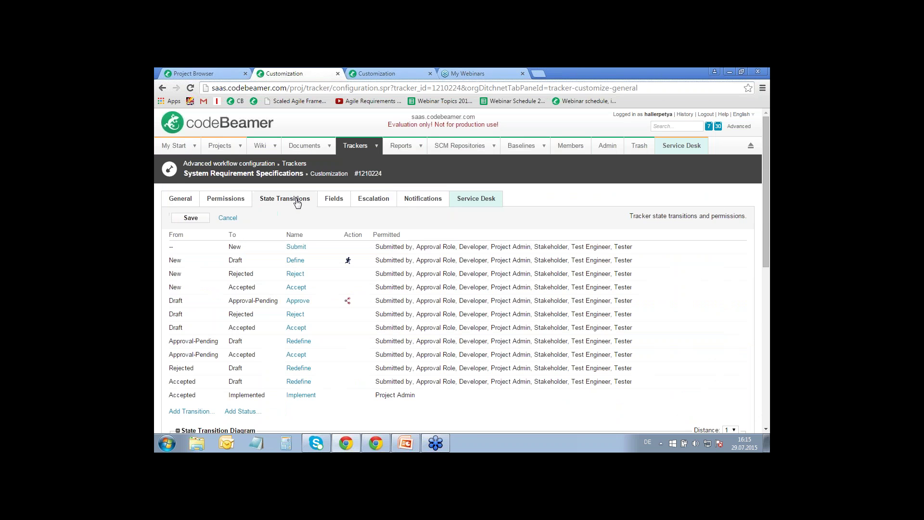
pyautogui.scroll(-1, 315, 249)
pyautogui.scroll(-3, 315, 248)
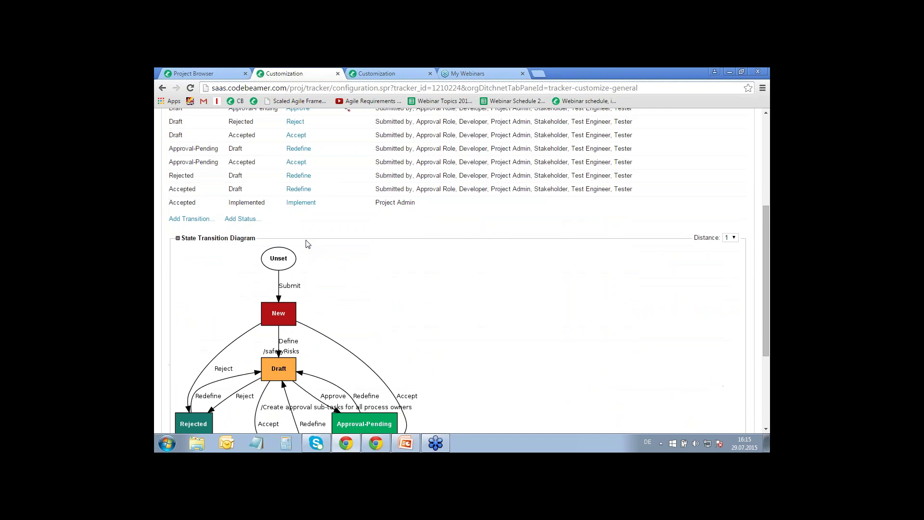
pyautogui.scroll(4, 307, 244)
pyautogui.click(190, 87)
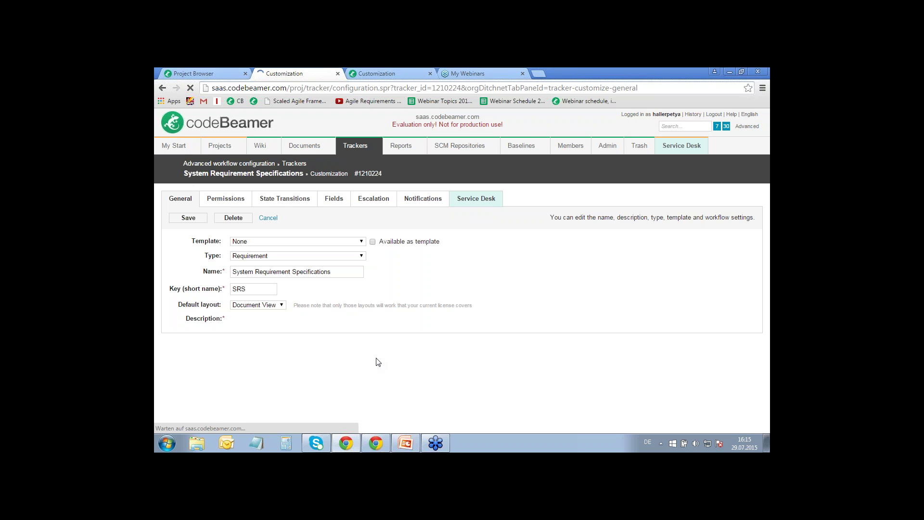
pyautogui.click(287, 199)
pyautogui.scroll(-6, 377, 322)
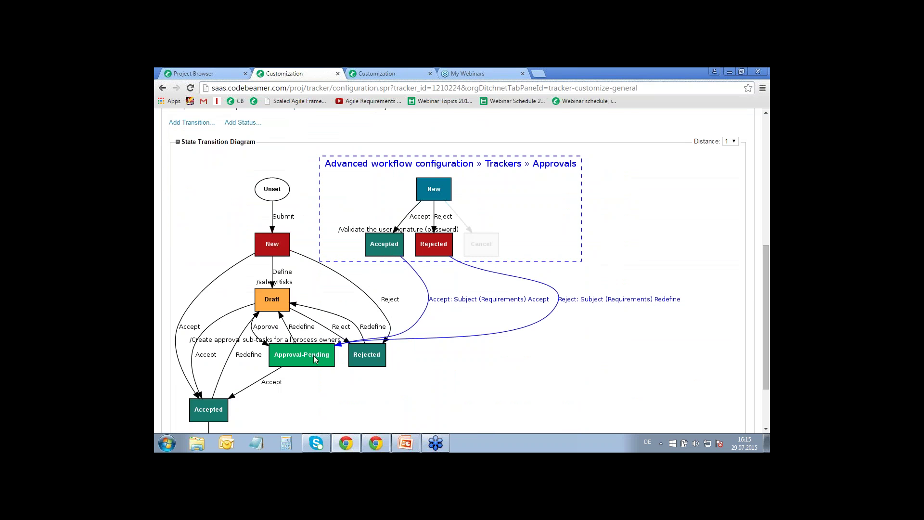
pyautogui.scroll(1, 315, 363)
pyautogui.scroll(-1, 315, 361)
# - Set the guard "All Approvals finished and accepted" on the Approval-Pending to Accepted transition, review the guard's conditions, and save the transition
pyautogui.click(272, 372)
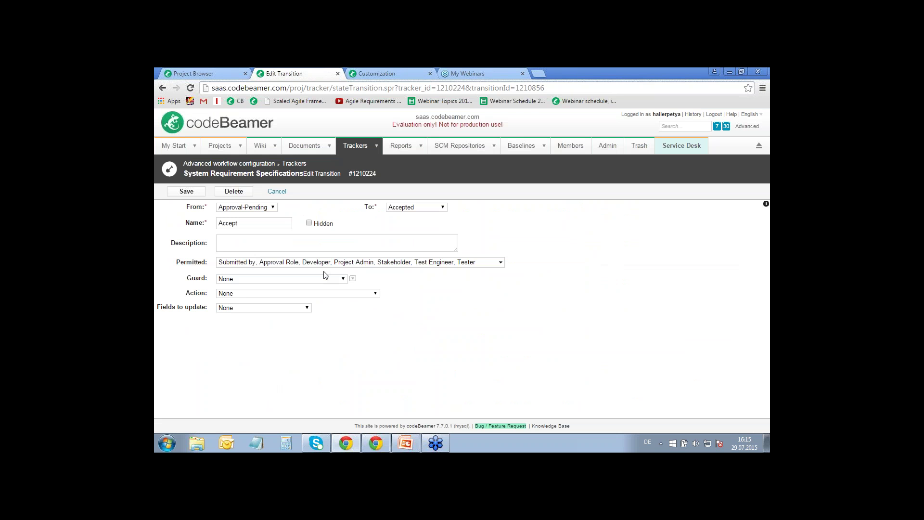
pyautogui.click(340, 280)
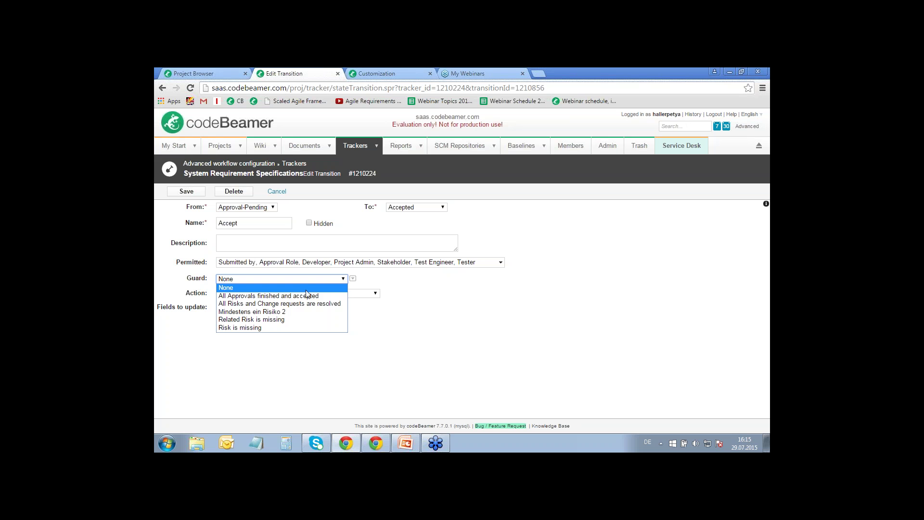
pyautogui.click(236, 296)
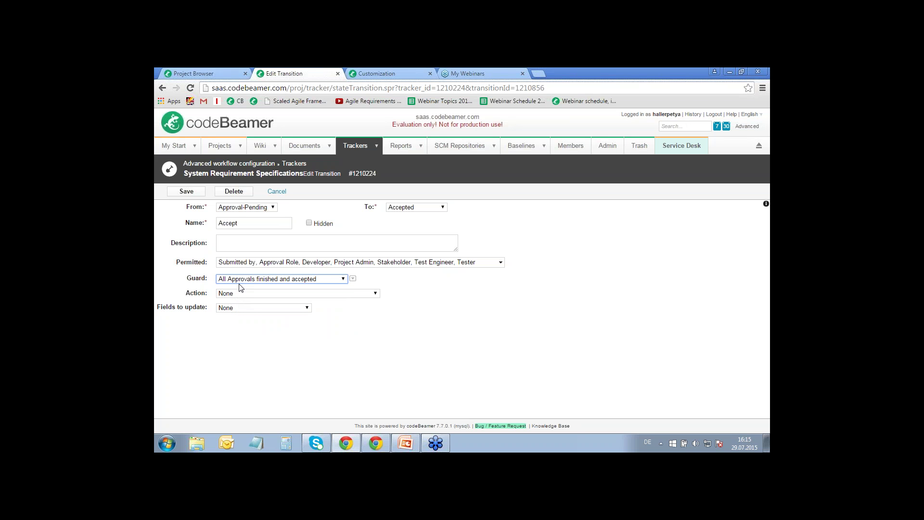
pyautogui.click(352, 278)
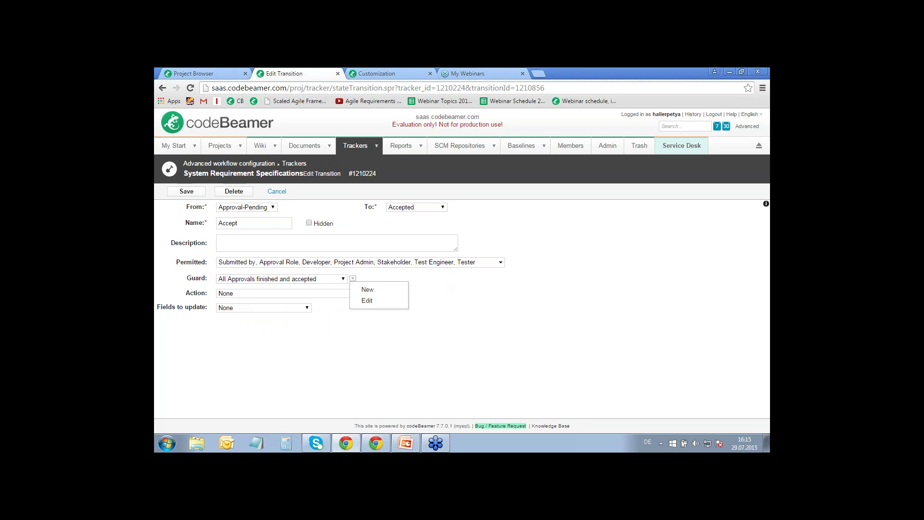
pyautogui.click(366, 300)
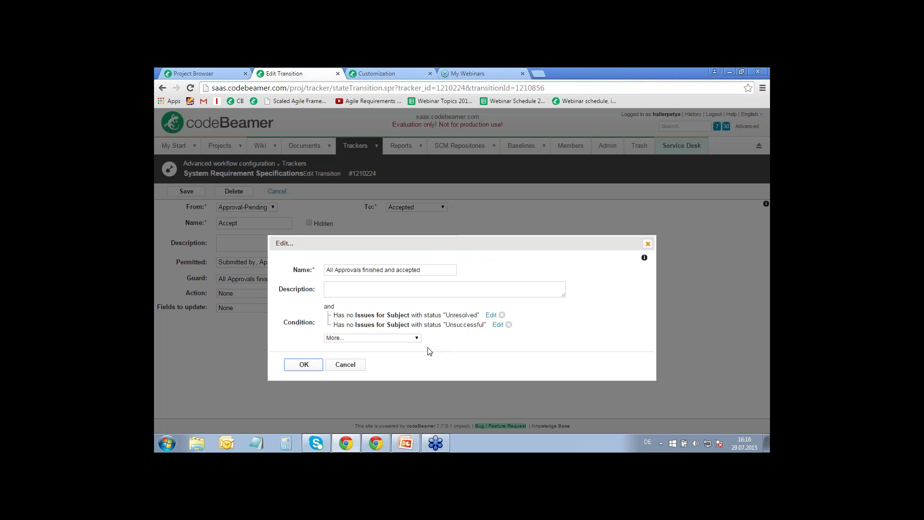
pyautogui.click(302, 364)
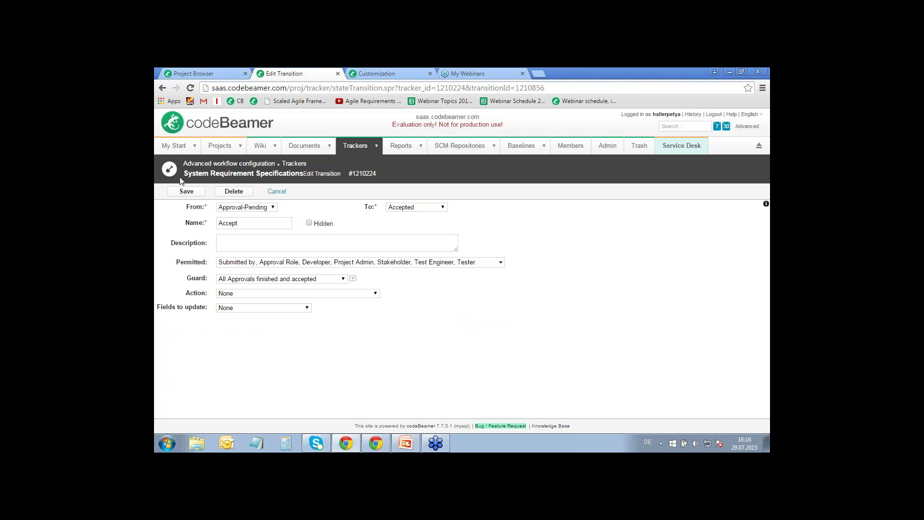
pyautogui.click(186, 192)
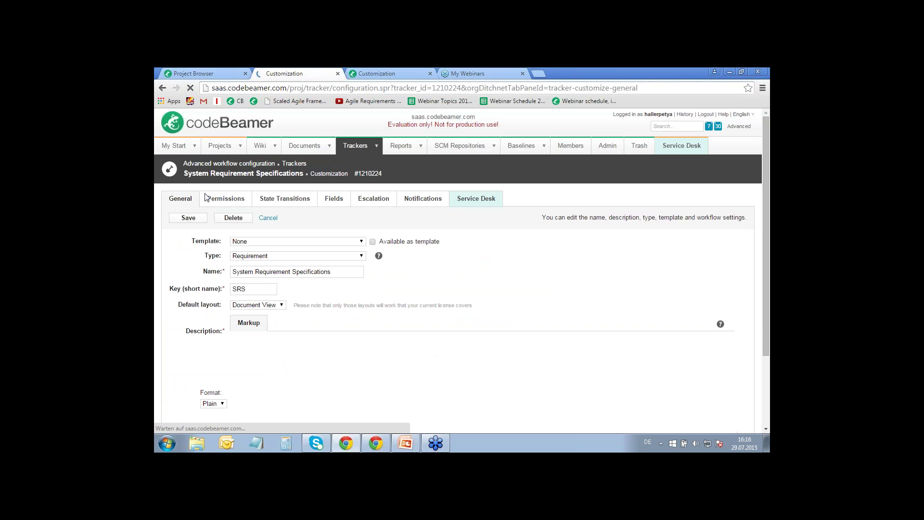
# - Check the guard on the Accept transition from Approval-Pending in the requirements tracker's state transition diagram
pyautogui.click(287, 198)
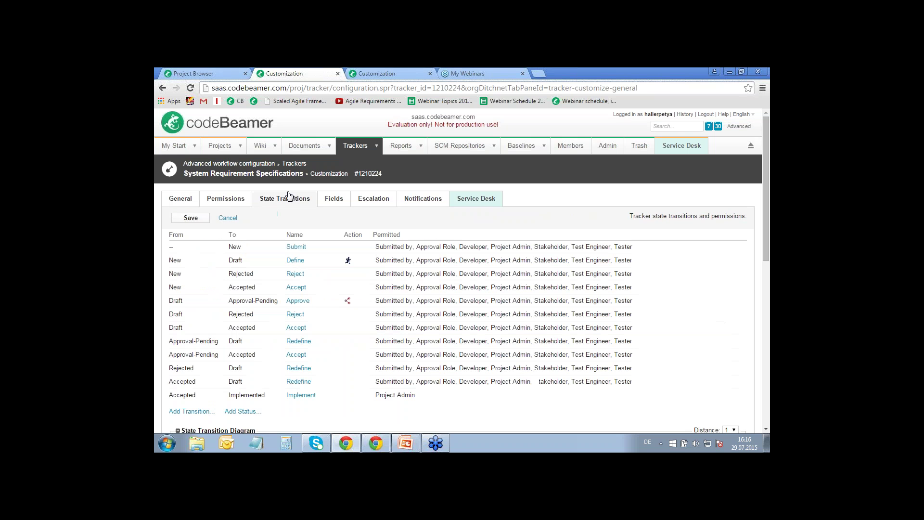
pyautogui.scroll(-6, 330, 302)
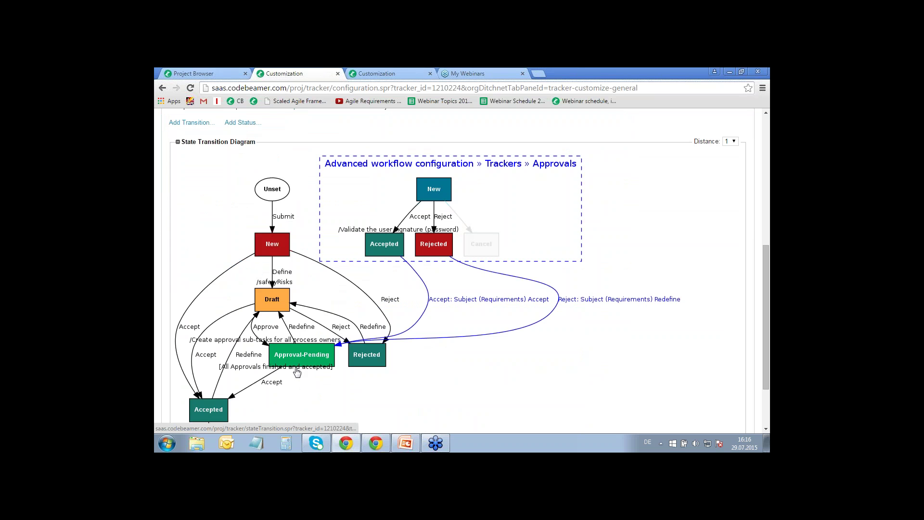
pyautogui.scroll(-2, 289, 327)
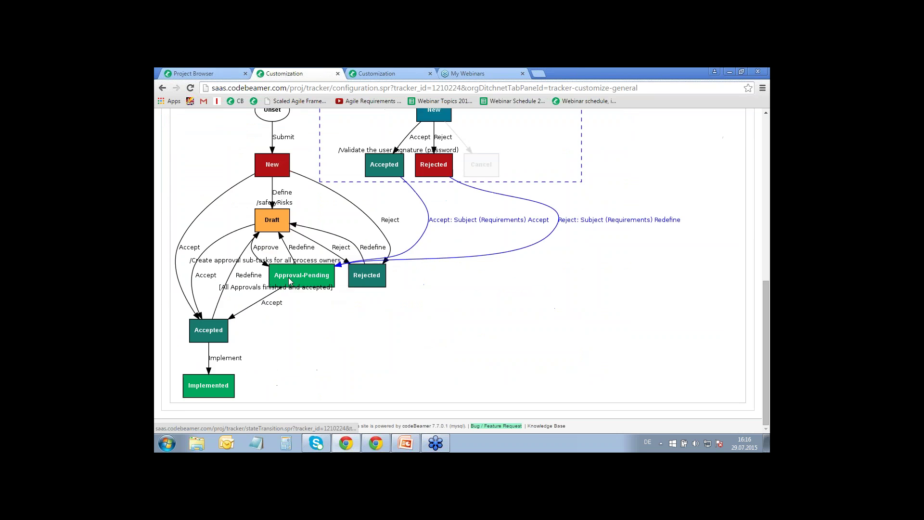
pyautogui.scroll(6, 274, 217)
pyautogui.scroll(2, 256, 126)
# - Open the System Requirement Specifications tracker and inspect the Basal Delivery continuity requirement's owner role and its members
pyautogui.click(273, 174)
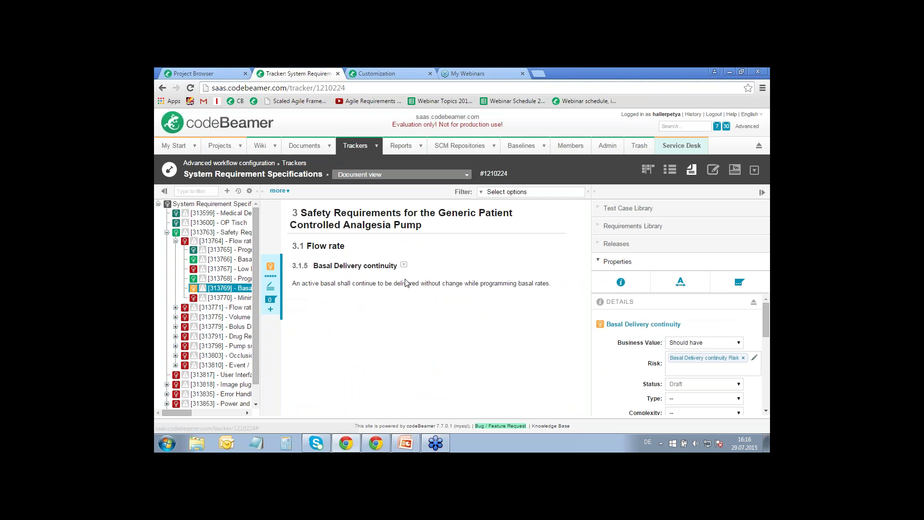
pyautogui.scroll(-1, 638, 361)
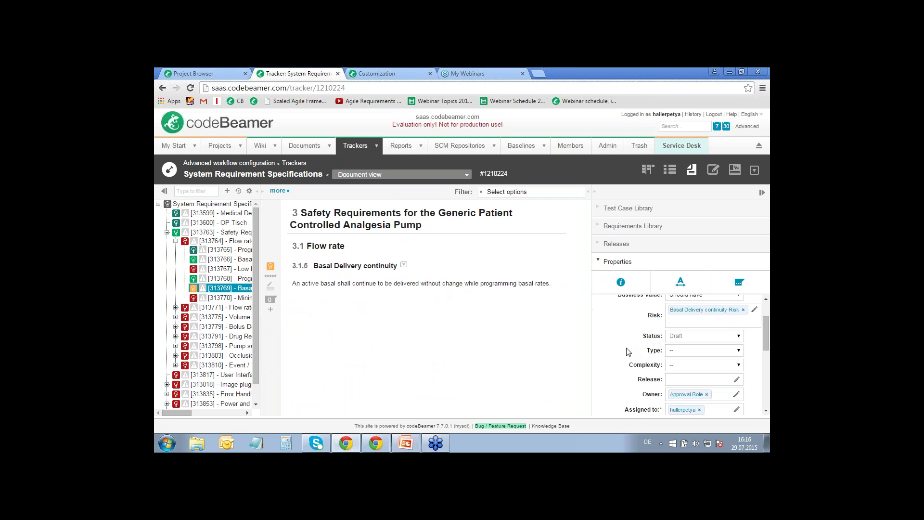
pyautogui.scroll(-1, 622, 348)
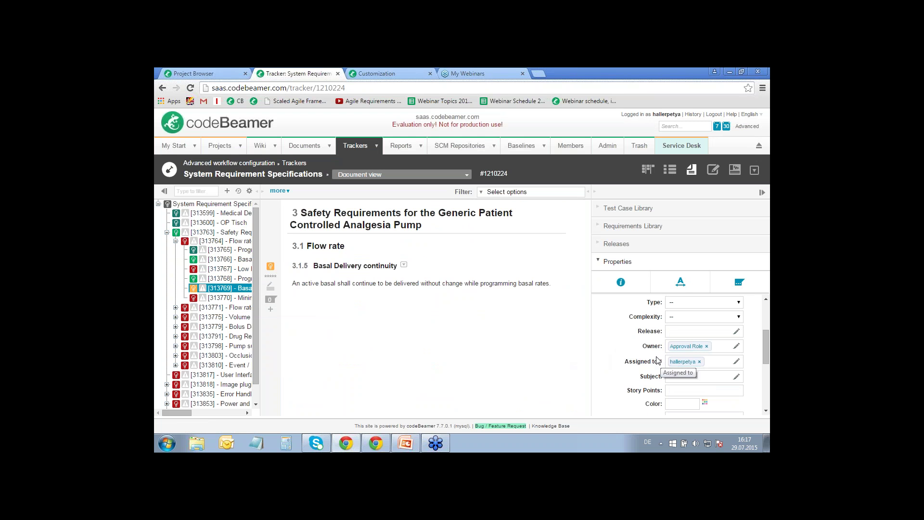
pyautogui.click(707, 346)
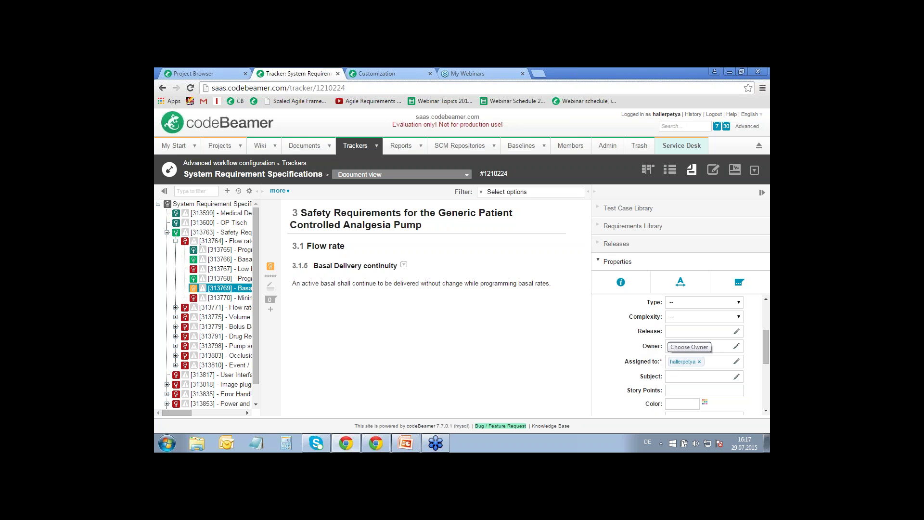
pyautogui.click(736, 345)
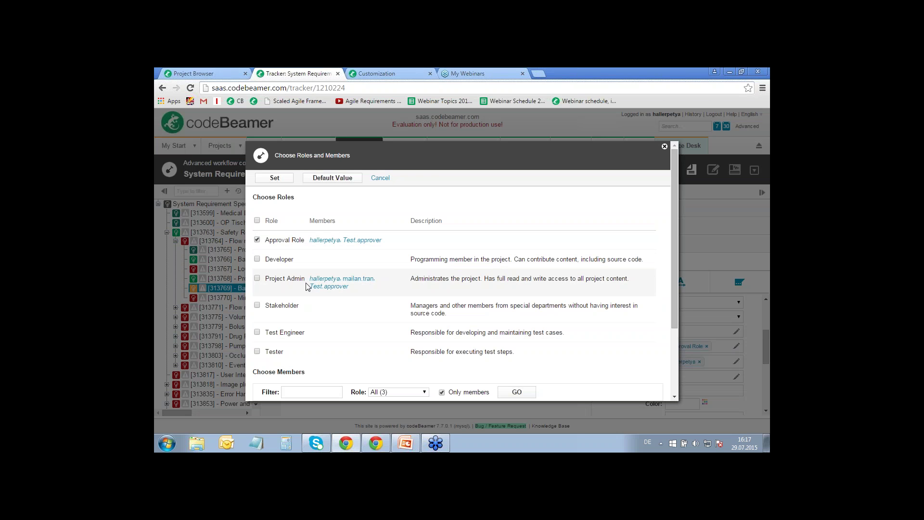
pyautogui.scroll(-2, 651, 237)
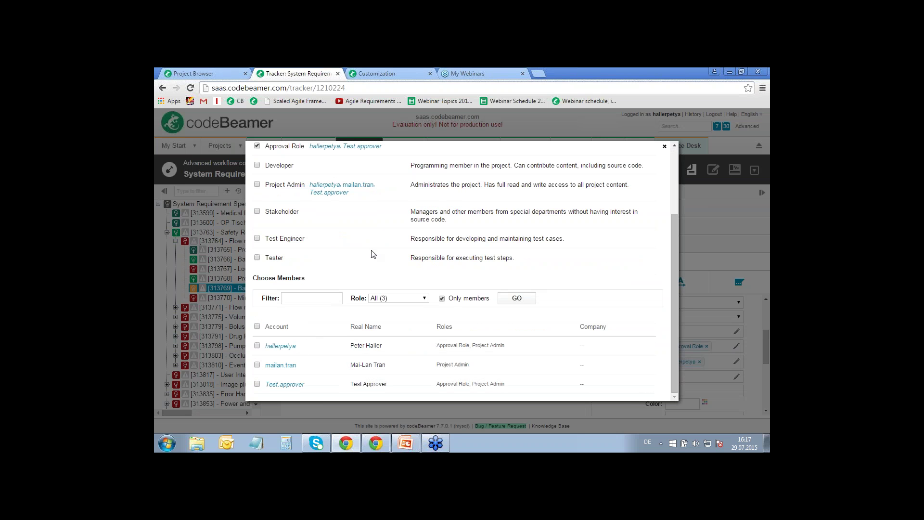
pyautogui.scroll(1, 371, 251)
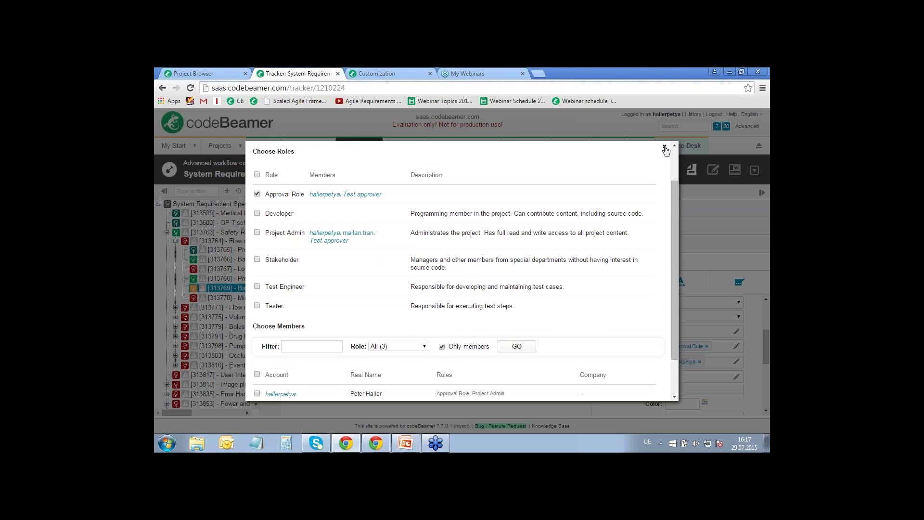
pyautogui.click(664, 146)
pyautogui.scroll(2, 644, 356)
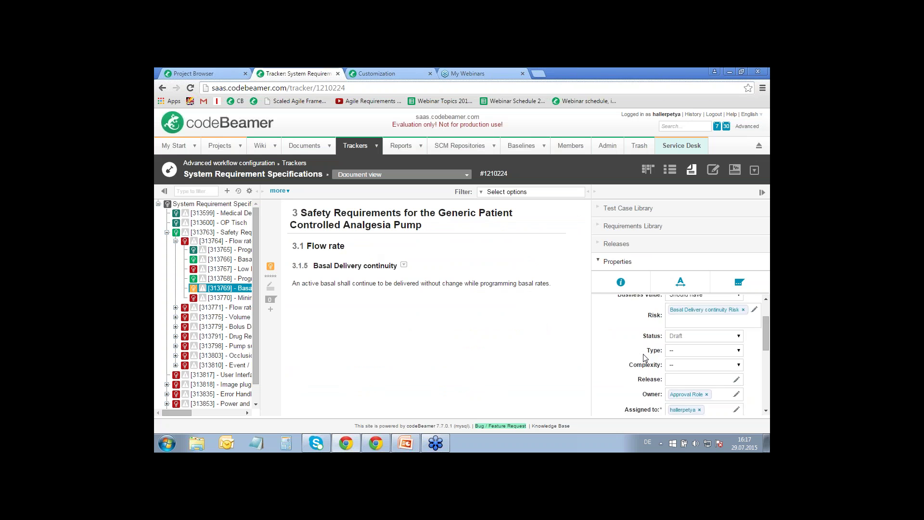
pyautogui.scroll(-1, 621, 346)
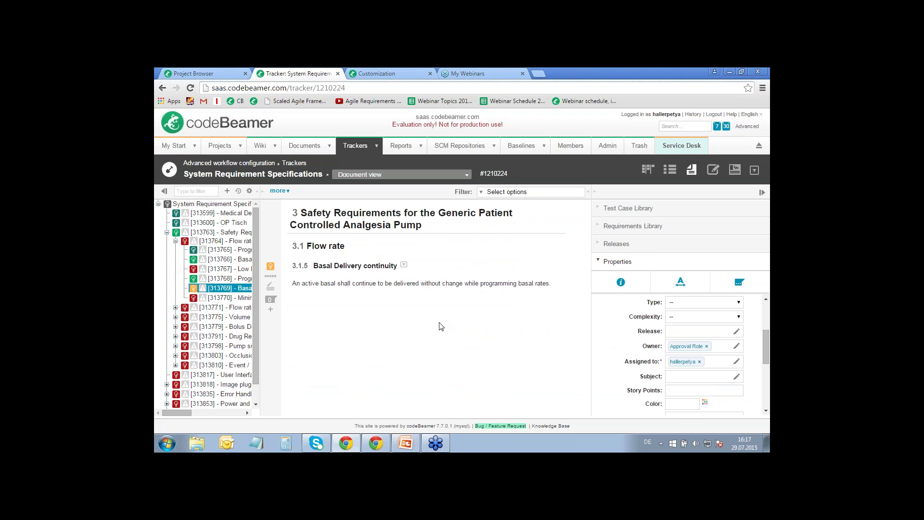
# - Send the Basal Delivery continuity requirement to Approval-Pending with the Approve transition, and open it to review its referring items
pyautogui.click(271, 267)
pyautogui.click(283, 278)
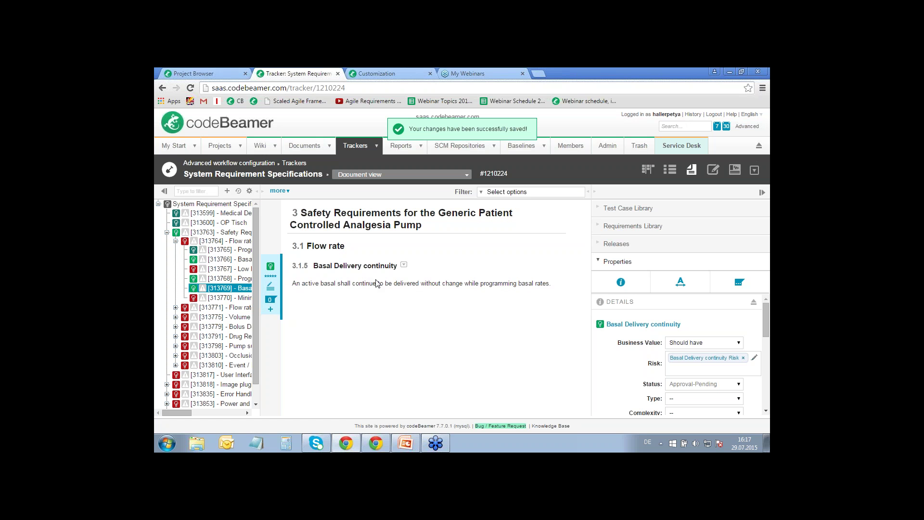
pyautogui.click(639, 326)
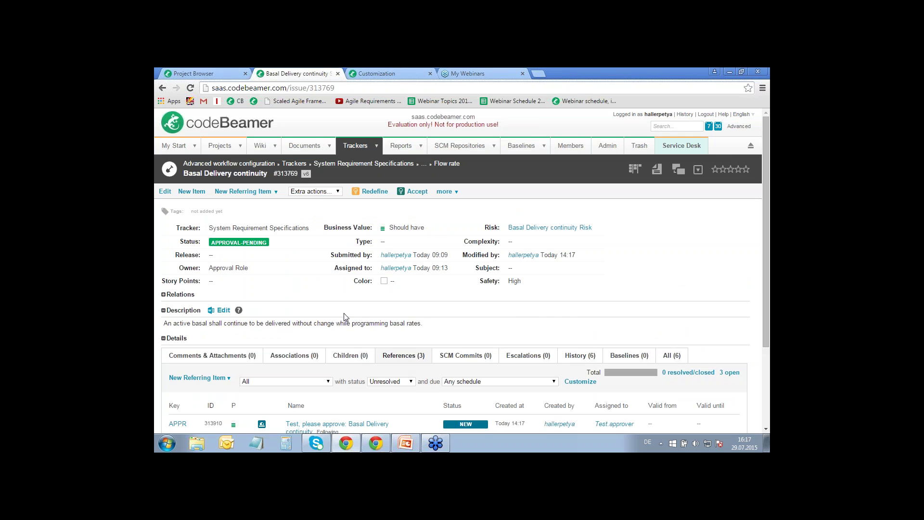
pyautogui.scroll(-2, 344, 318)
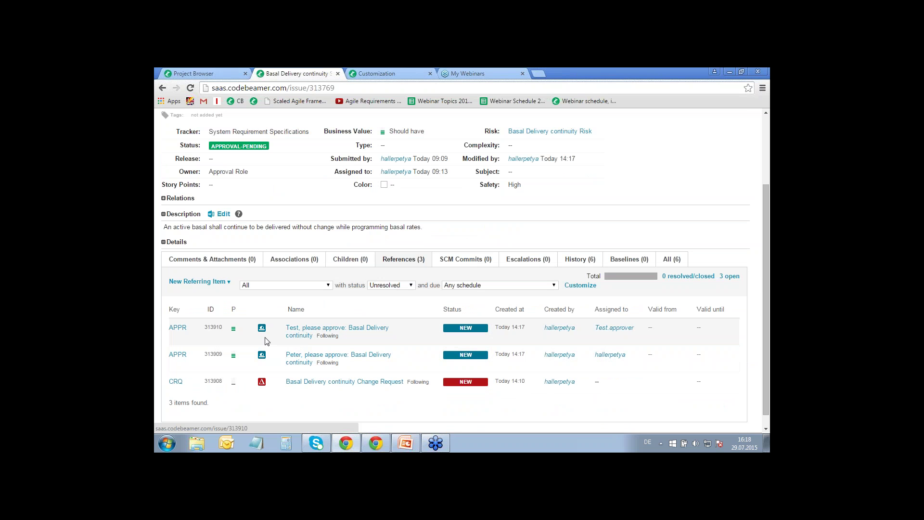
# - Accept the Basal Delivery continuity approval item assigned to the logged-in account, entering the account password as the signature, and save it
pyautogui.click(299, 359)
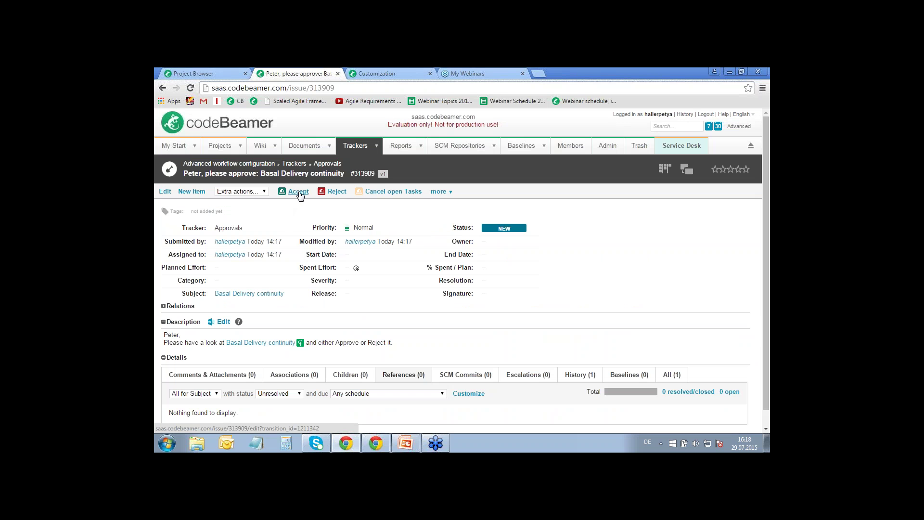
pyautogui.click(299, 192)
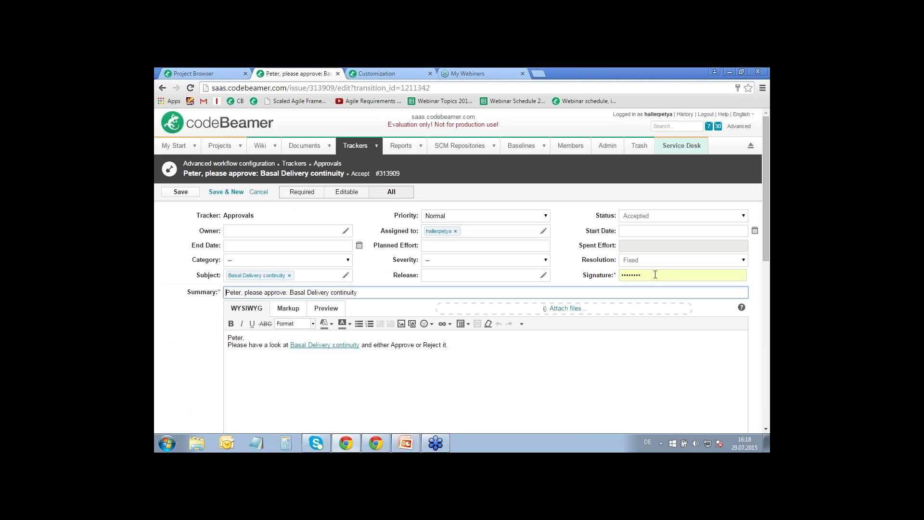
pyautogui.moveTo(654, 275); pyautogui.dragTo(589, 279)
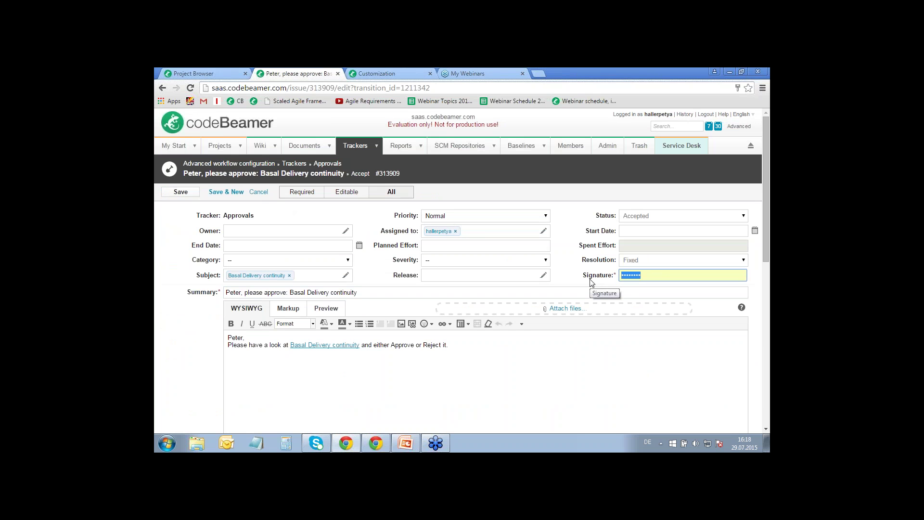
pyautogui.write('p')
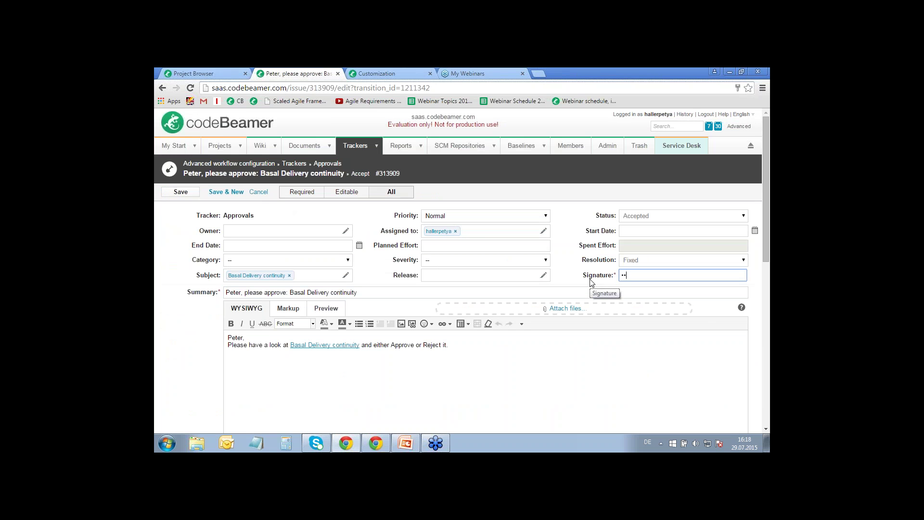
pyautogui.write('••••••')
pyautogui.click(190, 193)
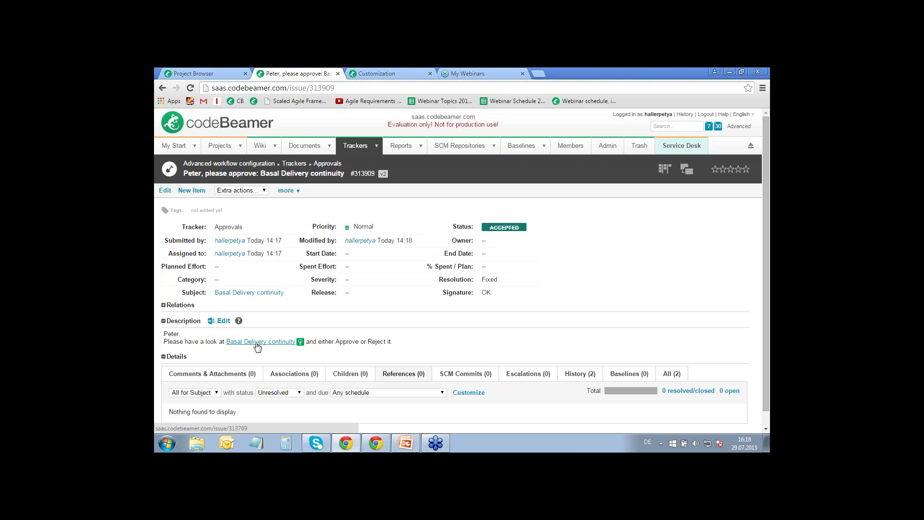
# - In the second approver's browser window, refresh the Approvals tracker, accept the Basal Delivery continuity approval with the account password as signature, and save
pyautogui.click(382, 446)
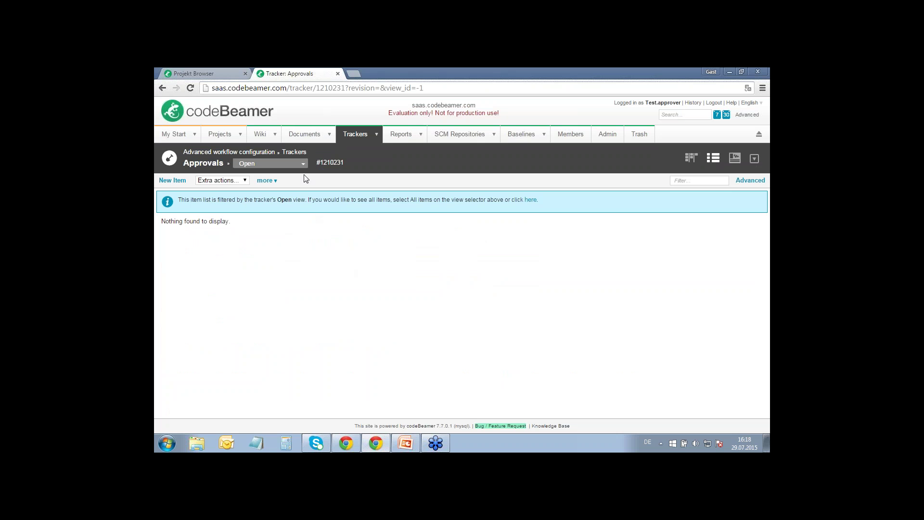
pyautogui.click(191, 87)
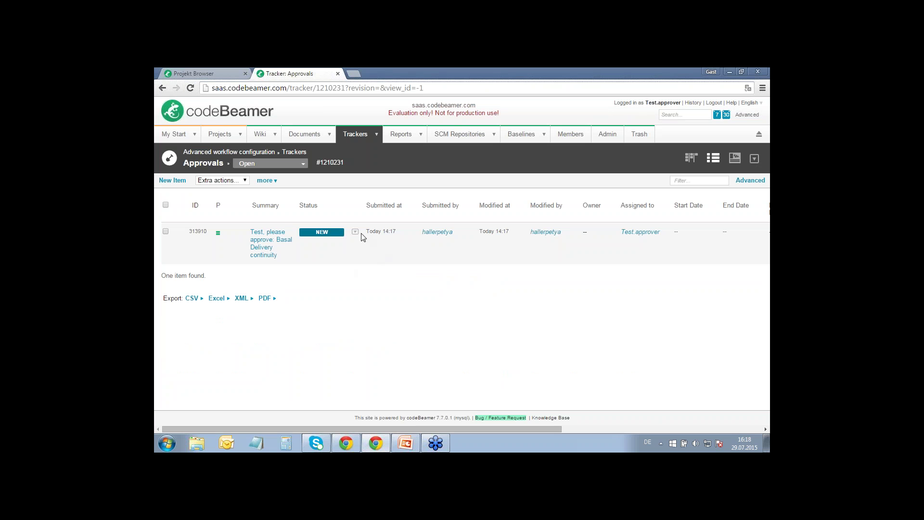
pyautogui.click(356, 232)
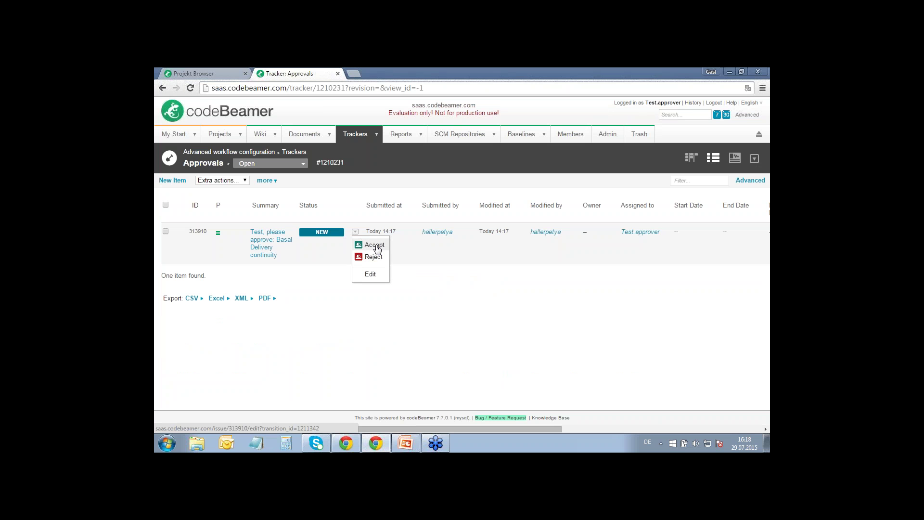
pyautogui.click(375, 246)
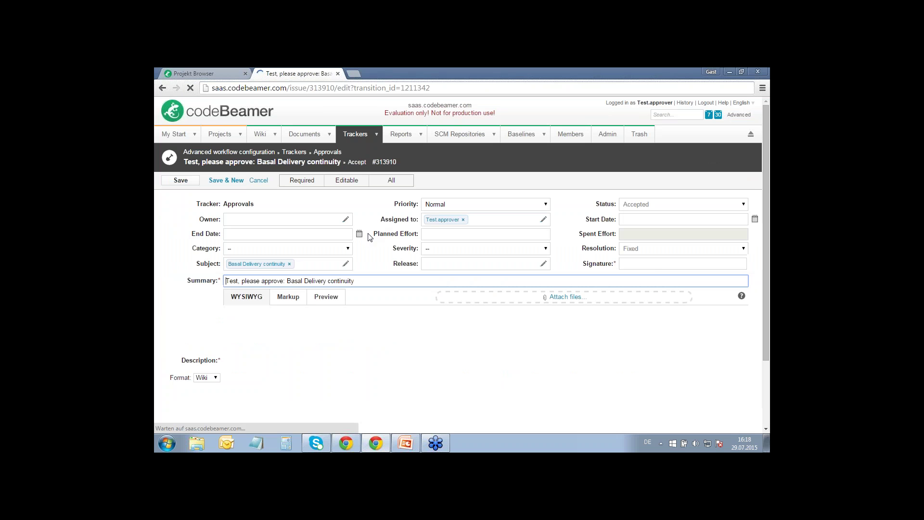
pyautogui.click(658, 263)
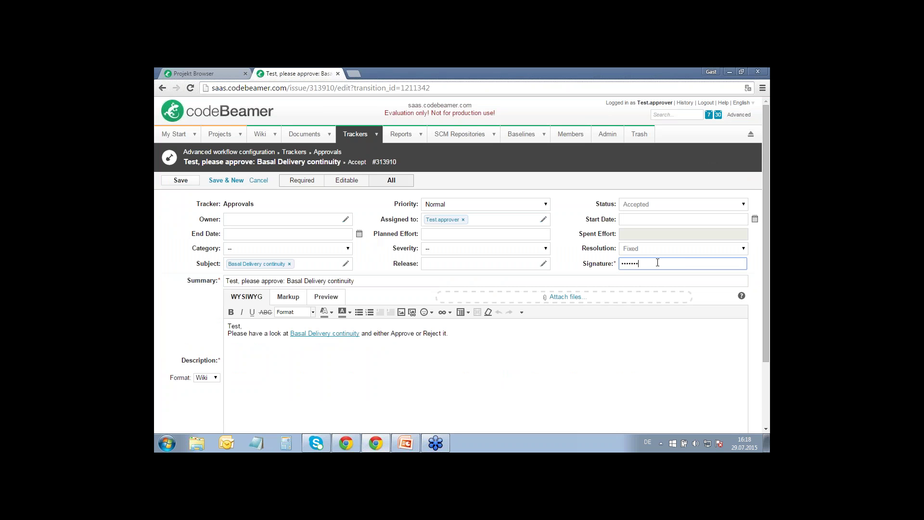
pyautogui.click(179, 180)
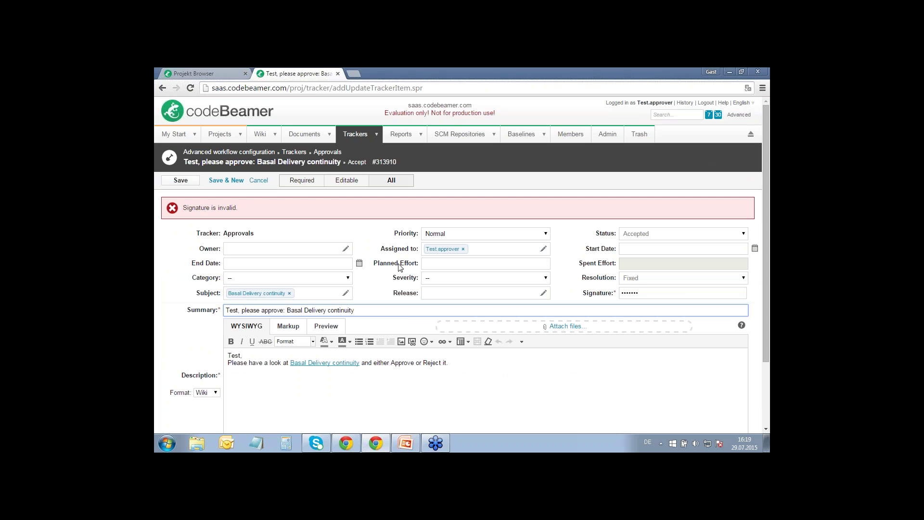
# - Re-enter the account password in the approval's signature field and save the accepted item again
pyautogui.moveTo(656, 291); pyautogui.dragTo(582, 296)
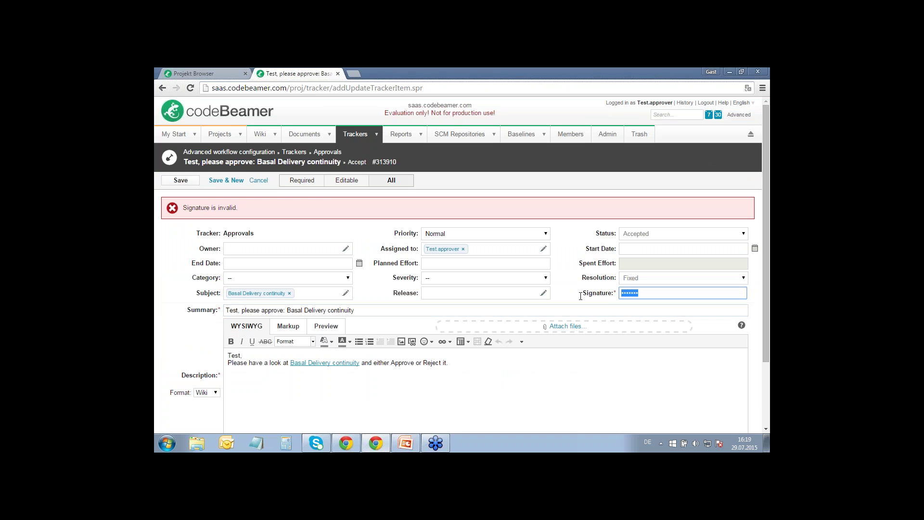
pyautogui.write('•')
pyautogui.click(182, 180)
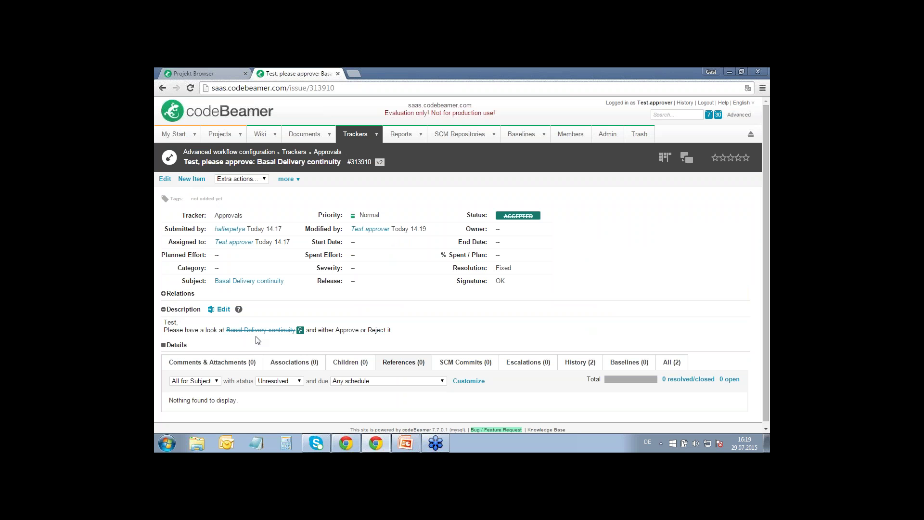
# - Return to the first browser window and open the Basal Delivery continuity requirement from its approval item to check its status and references
pyautogui.click(349, 444)
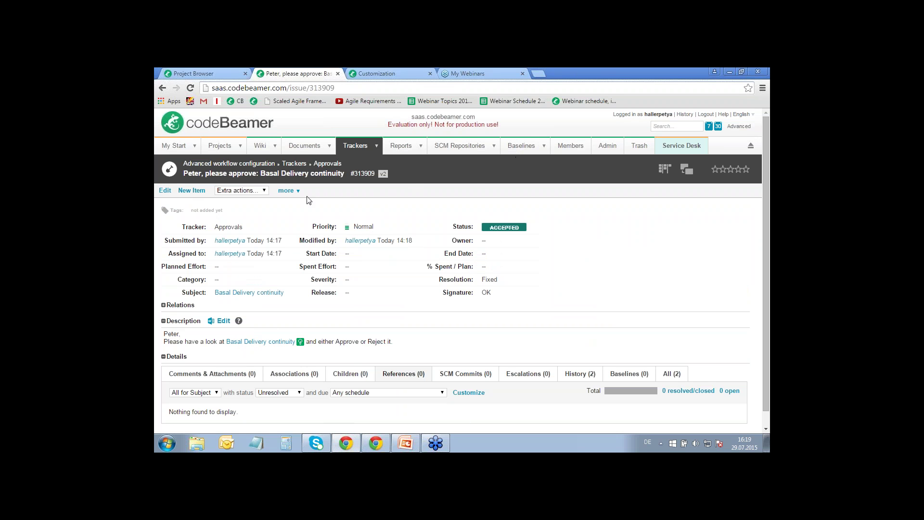
pyautogui.click(275, 341)
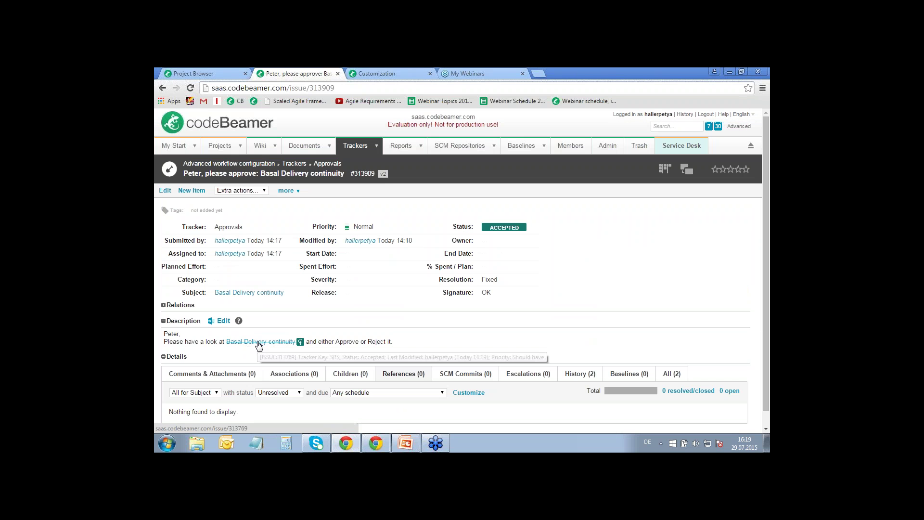
pyautogui.click(258, 342)
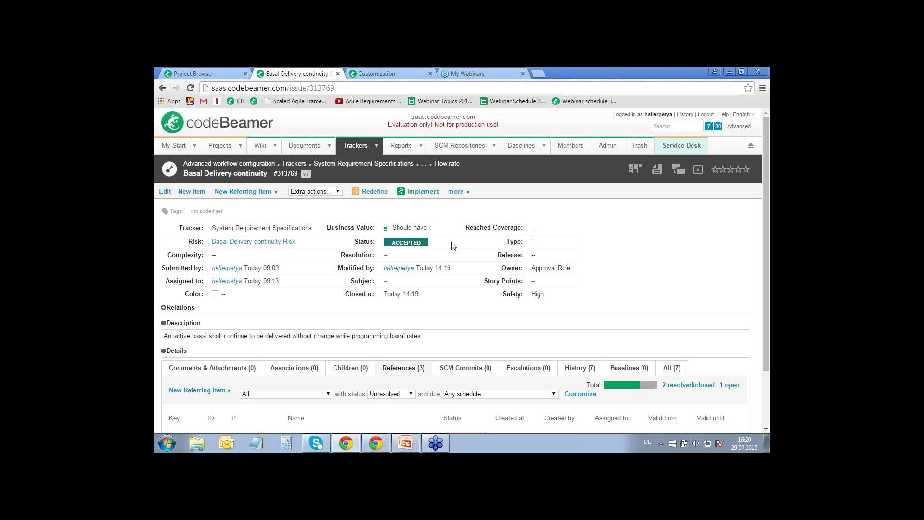
pyautogui.scroll(-1, 458, 266)
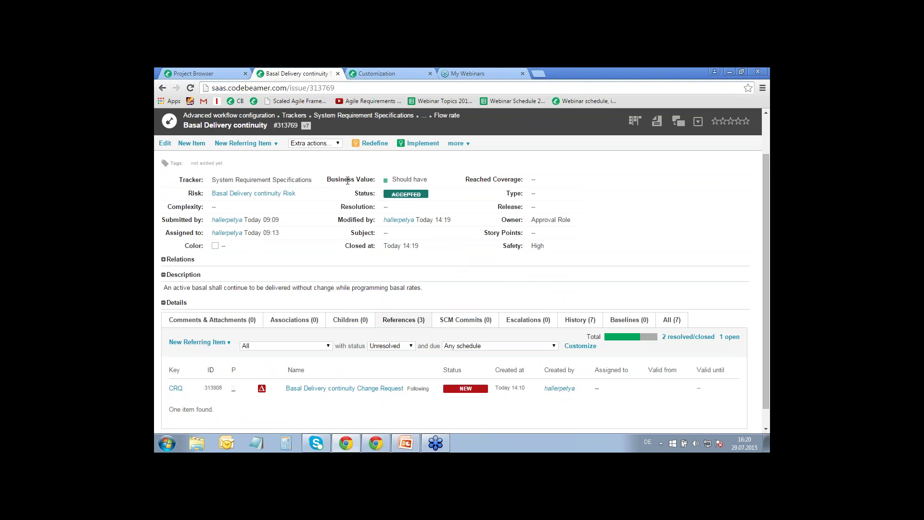
pyautogui.scroll(2, 327, 181)
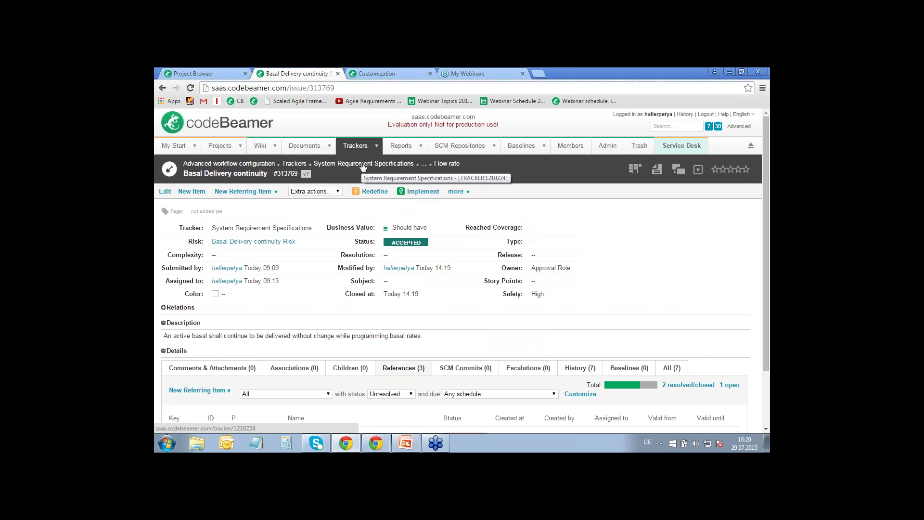
# - Open the Implement transition from Accepted to Implemented for editing in the System Requirement Specifications tracker's customization
pyautogui.click(363, 164)
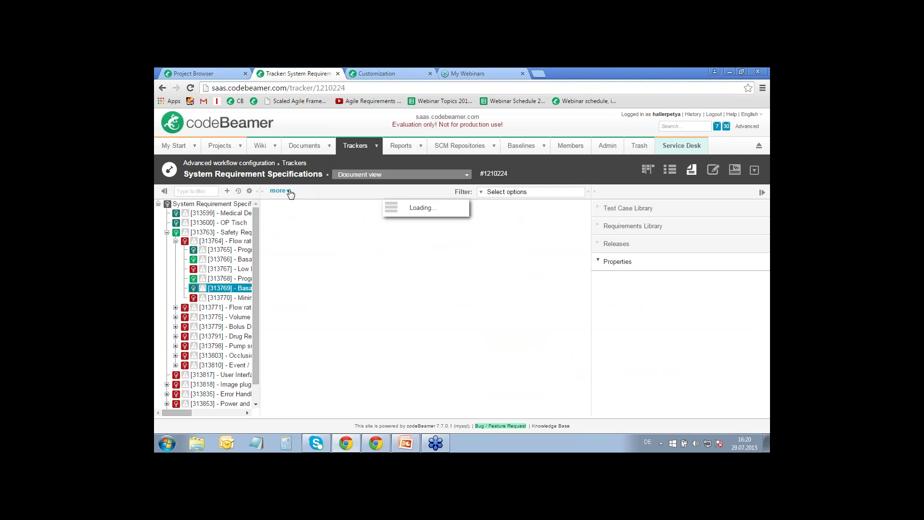
pyautogui.click(279, 191)
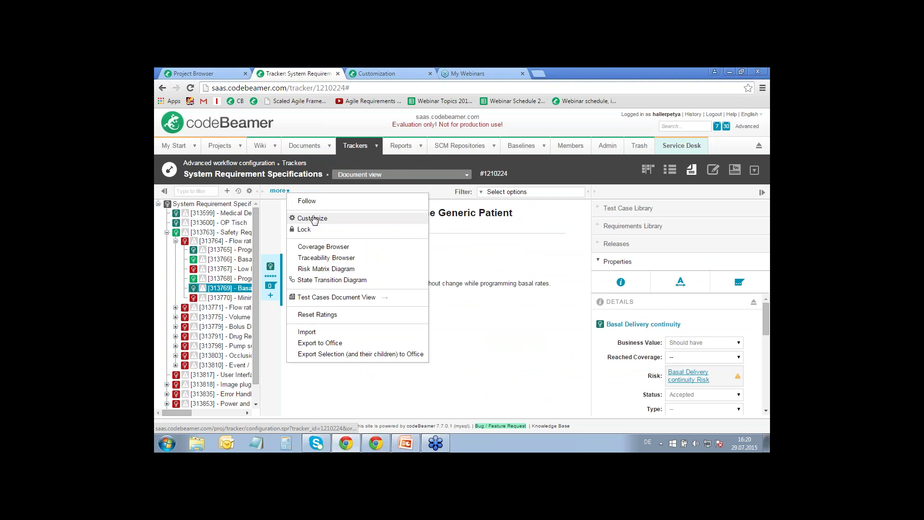
pyautogui.click(304, 229)
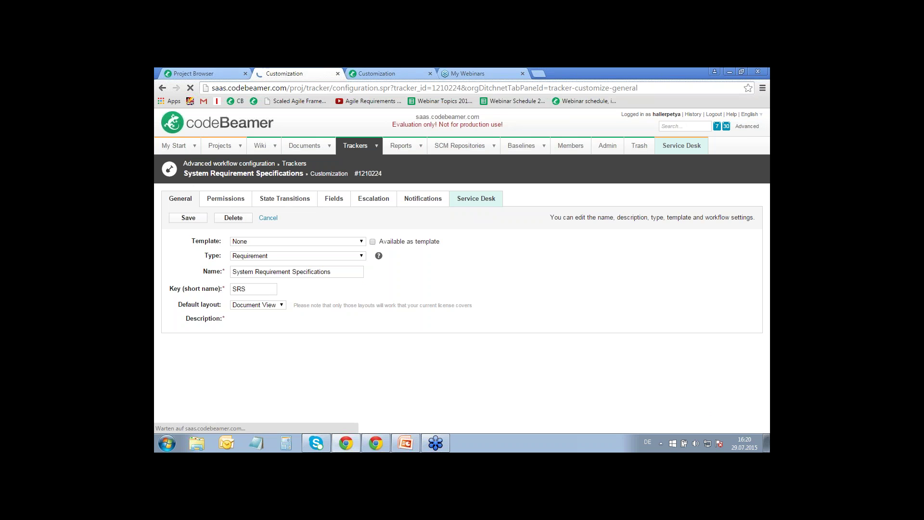
pyautogui.click(291, 200)
pyautogui.scroll(-8, 325, 313)
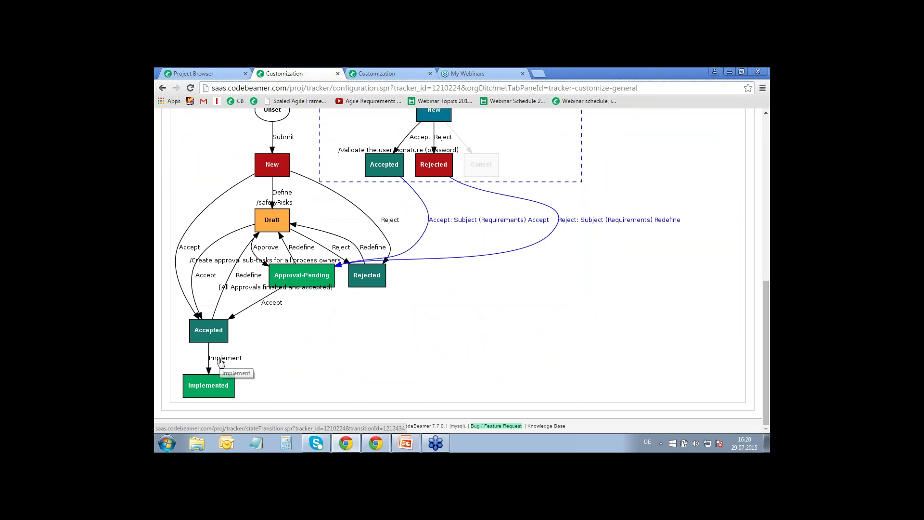
pyautogui.click(219, 361)
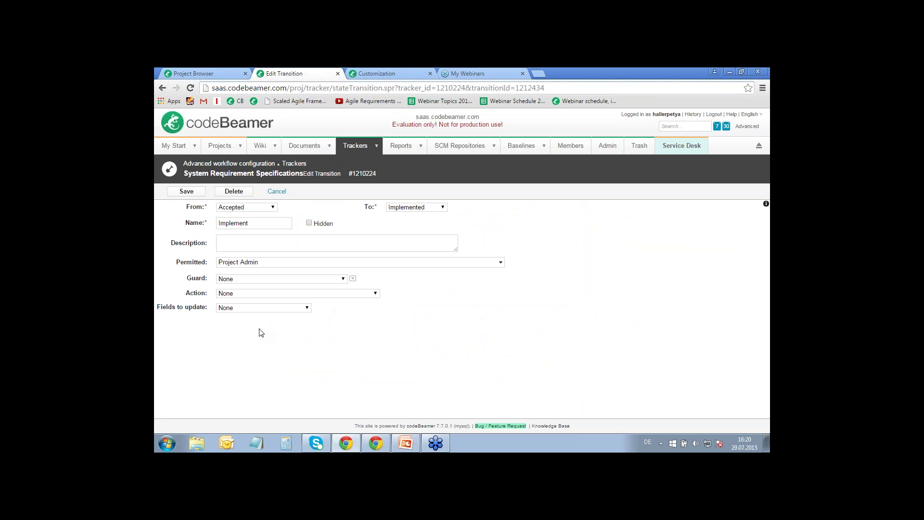
pyautogui.click(283, 294)
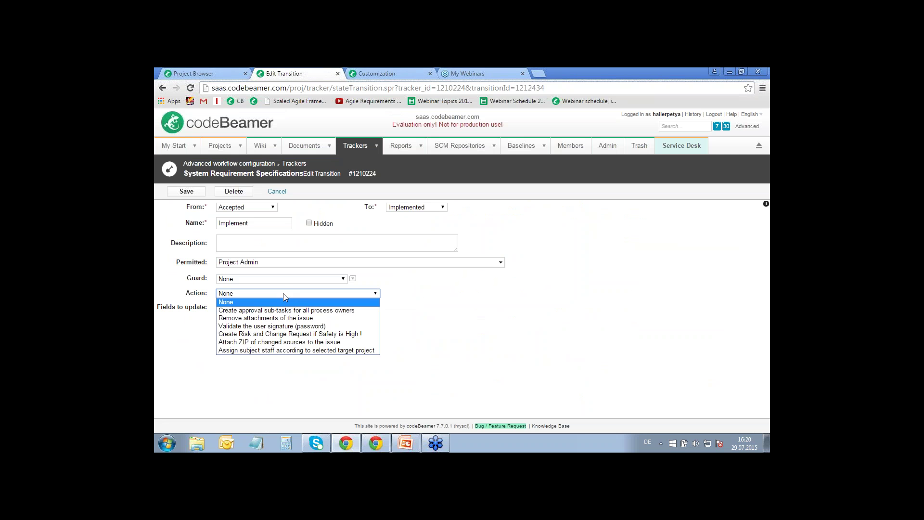
pyautogui.click(285, 292)
pyautogui.click(287, 290)
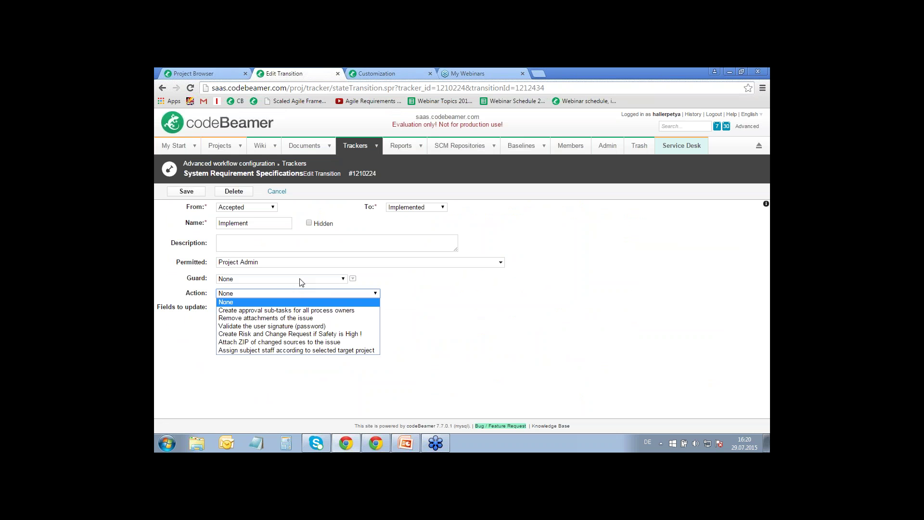
pyautogui.click(280, 298)
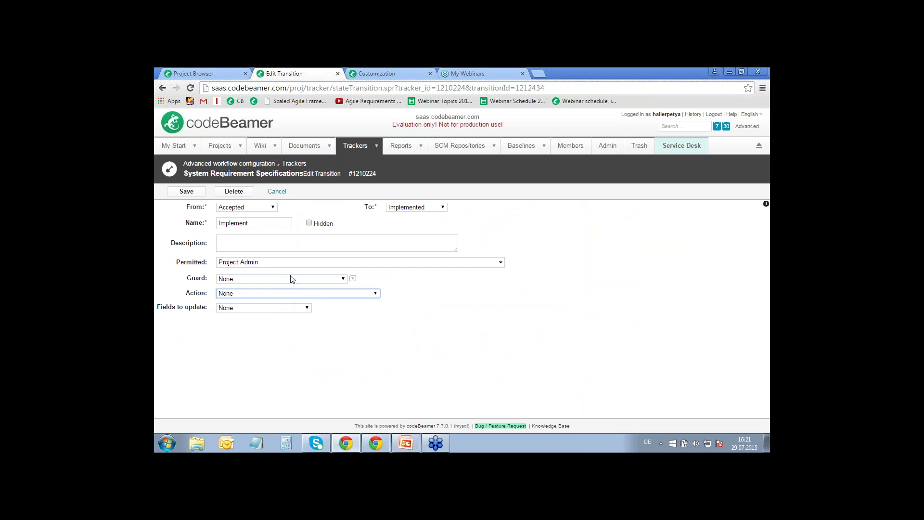
# - Set the Implement transition's guard to "All Risks and Change requests are resolved" and open the guard's definition
pyautogui.click(291, 278)
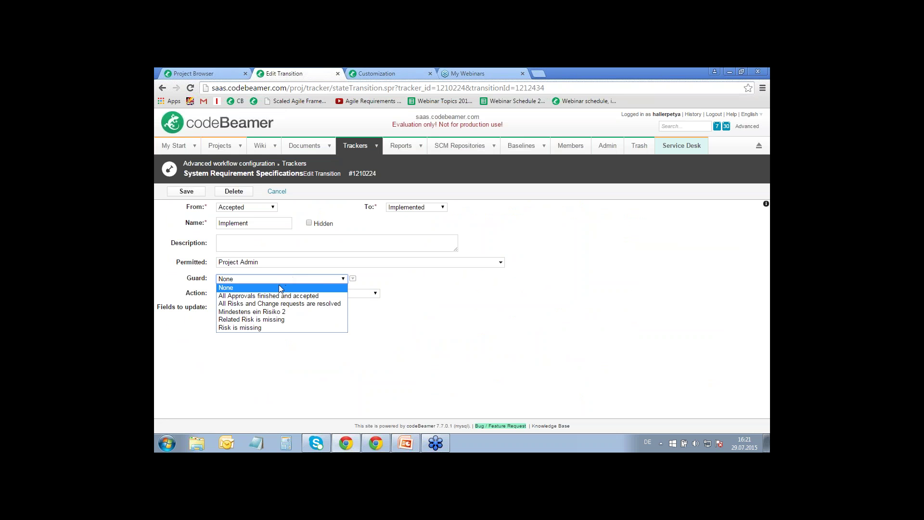
pyautogui.click(264, 304)
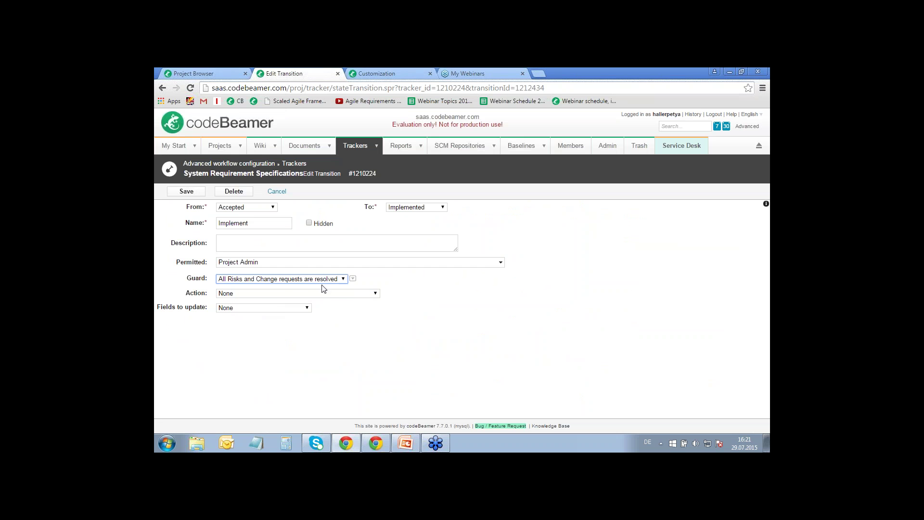
pyautogui.click(353, 278)
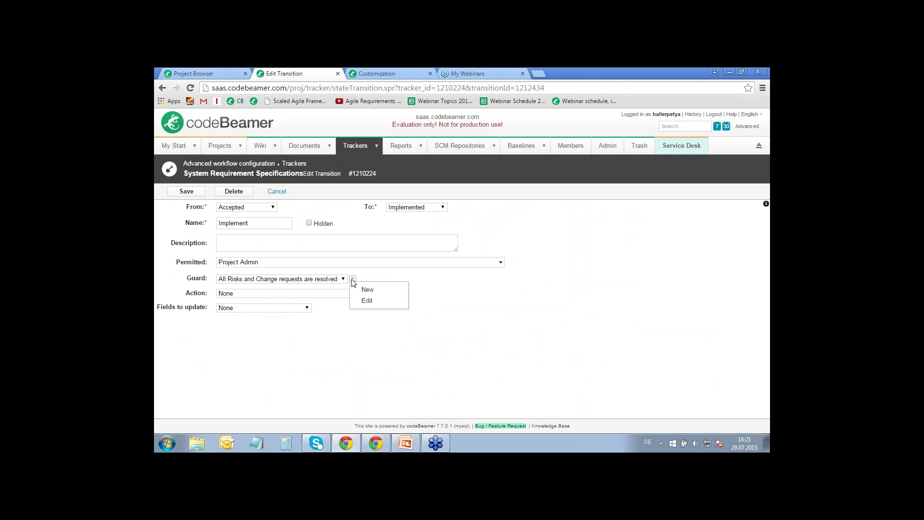
pyautogui.click(368, 301)
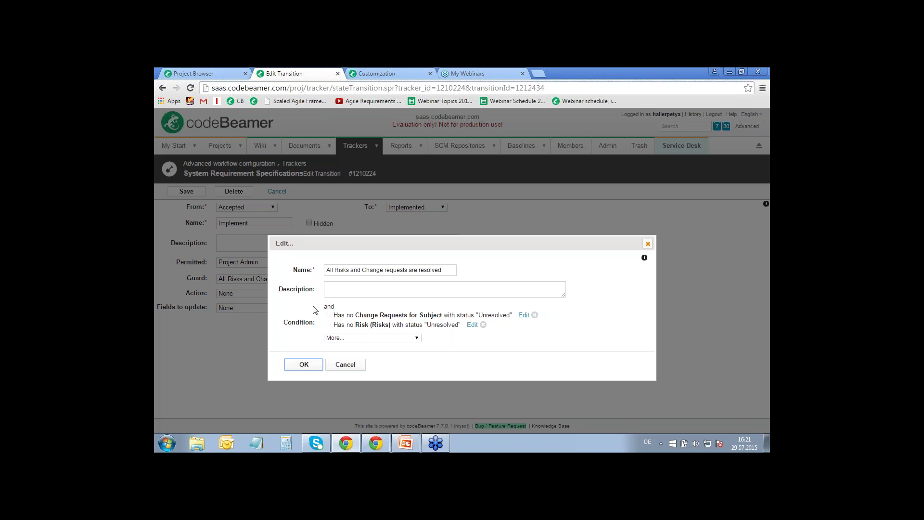
# - Examine the fields and references available for guard conditions, including the presence and status options for Risk (Risks), and close the guard without changes
pyautogui.click(369, 340)
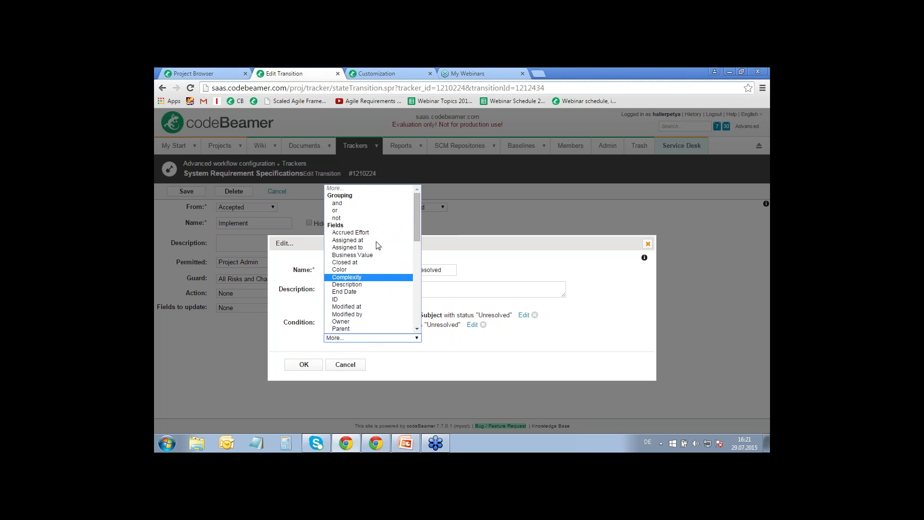
pyautogui.scroll(-10, 380, 273)
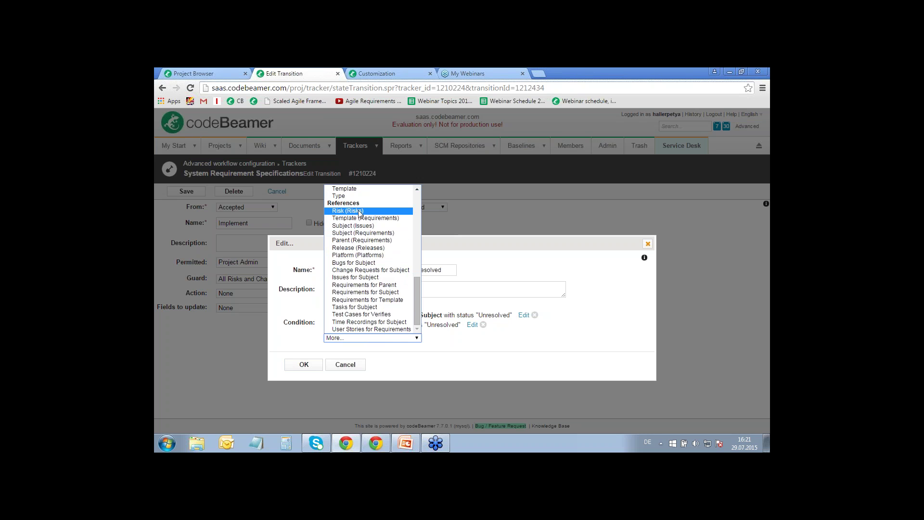
pyautogui.click(357, 211)
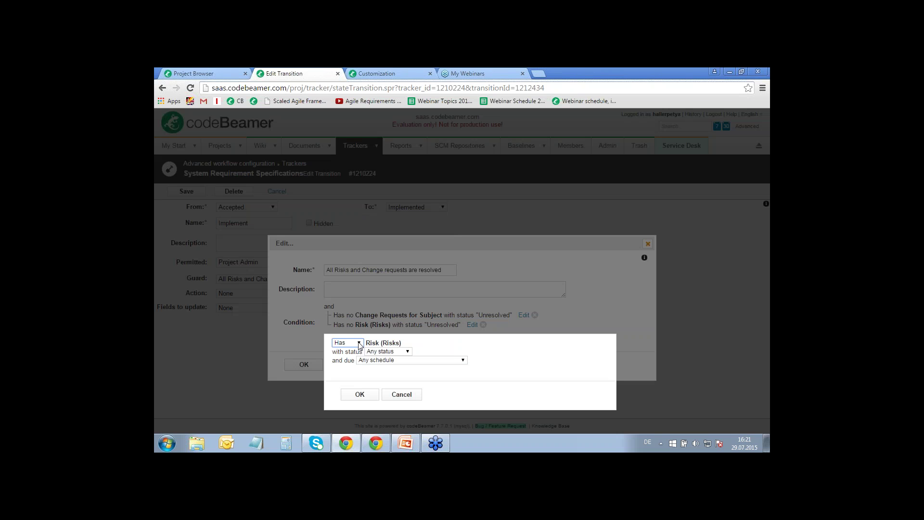
pyautogui.click(360, 344)
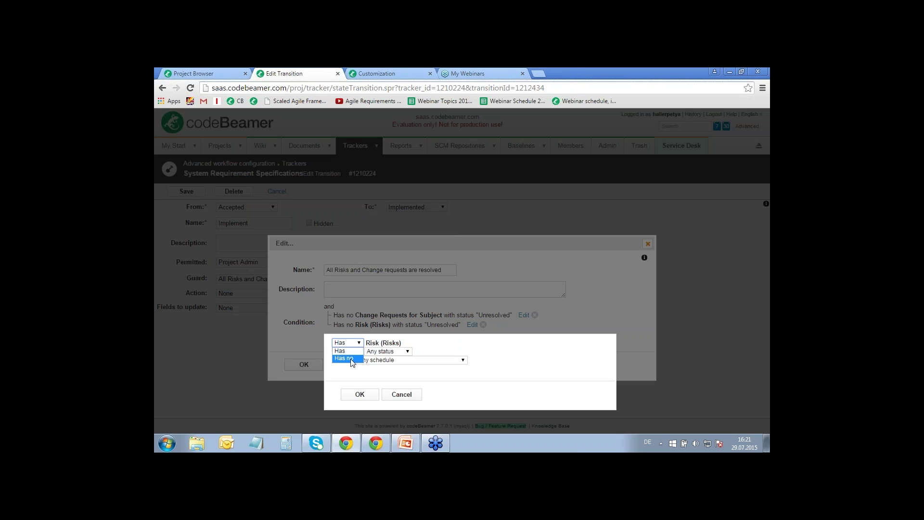
pyautogui.click(388, 351)
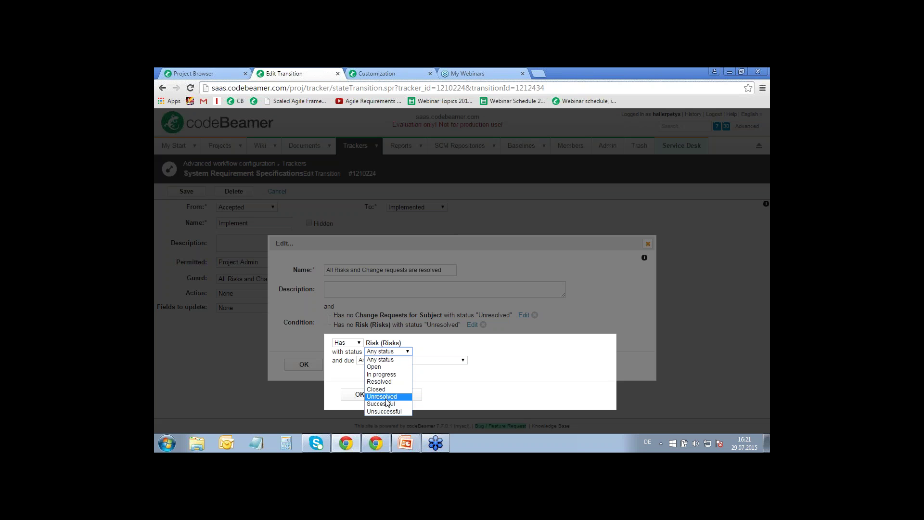
pyautogui.click(341, 367)
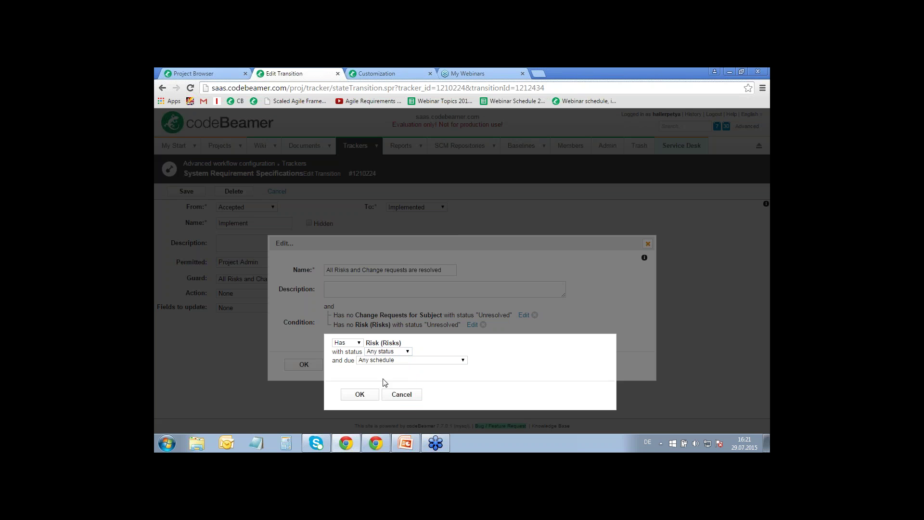
pyautogui.click(401, 394)
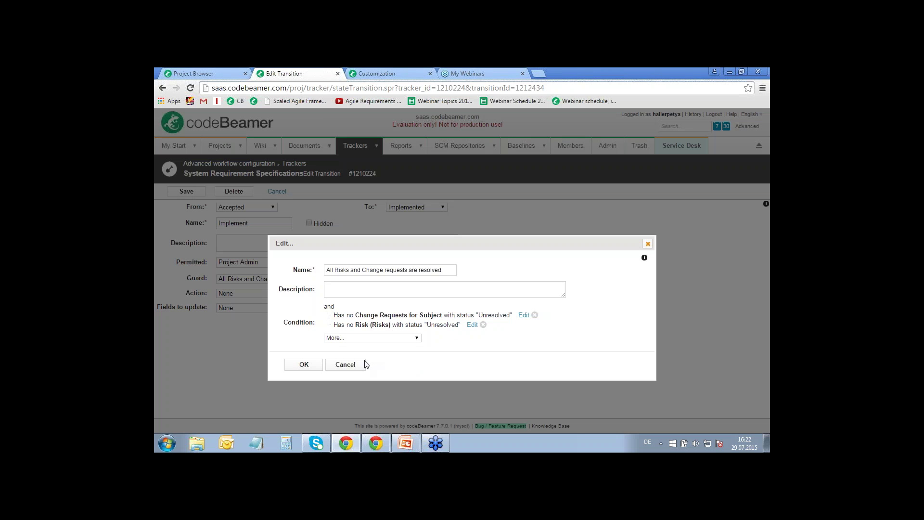
pyautogui.click(345, 364)
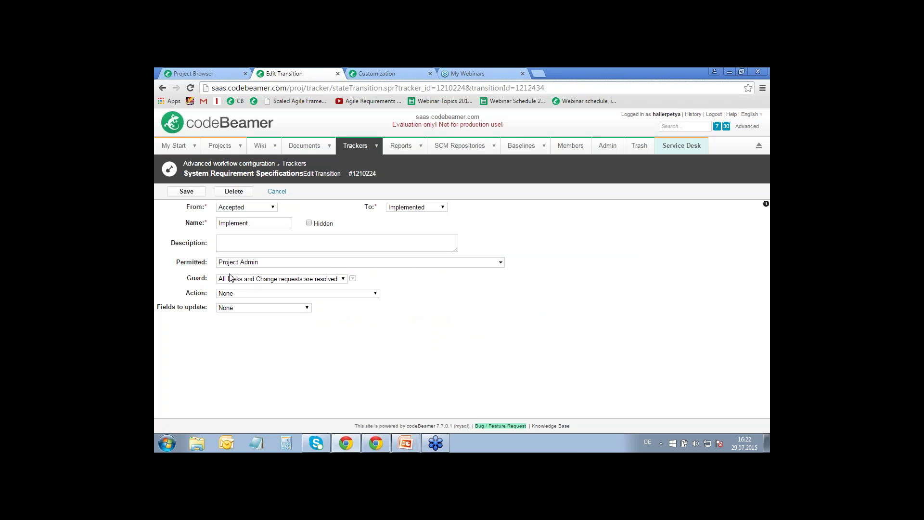
# - Save the Implement transition and return to the tracker's list of state transitions
pyautogui.click(186, 192)
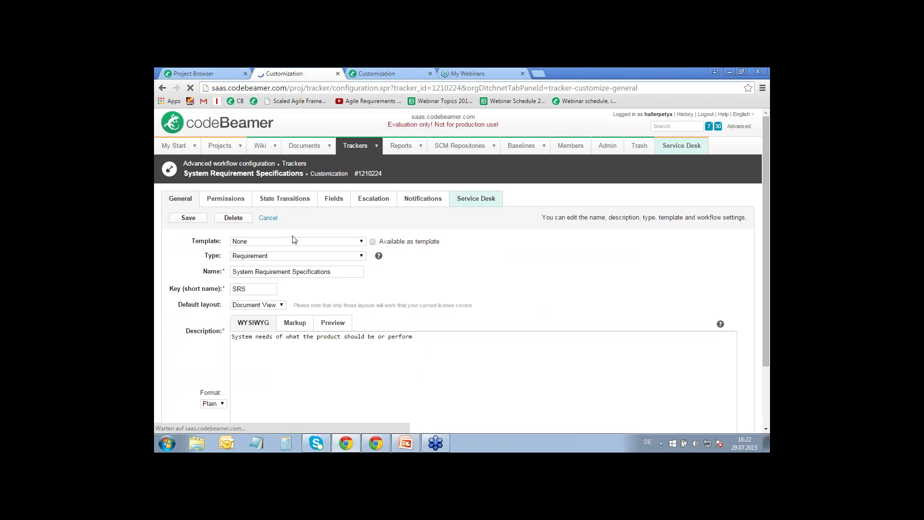
pyautogui.click(301, 202)
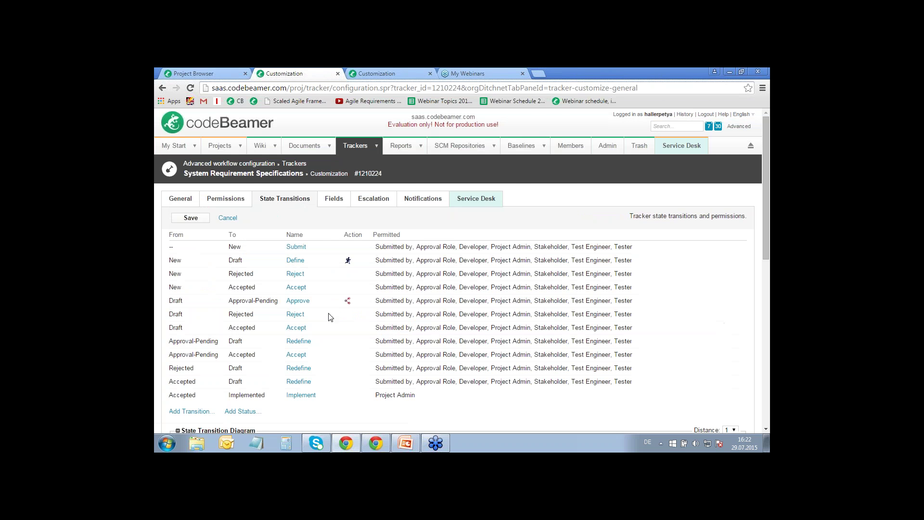
# - Review the state transition diagram and open the Basal Delivery continuity requirement from the System Requirement Specifications tracker
pyautogui.scroll(-7, 327, 312)
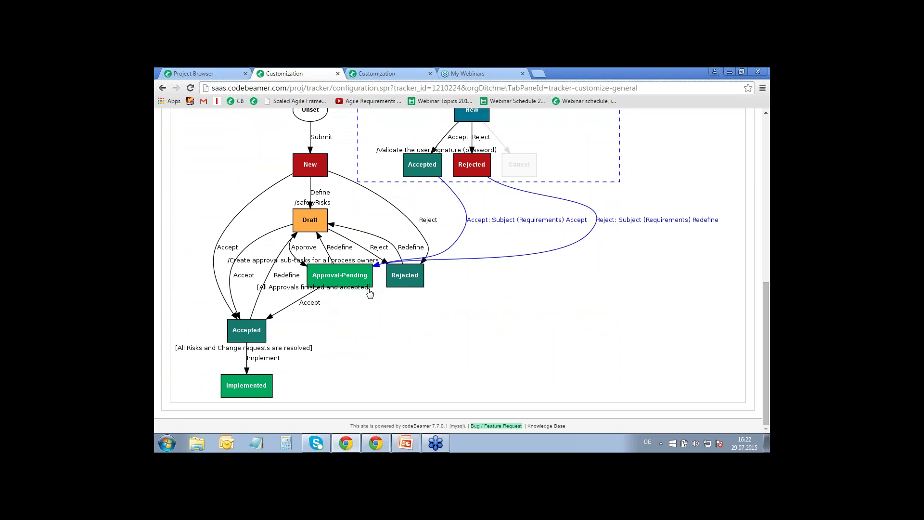
pyautogui.scroll(10, 371, 288)
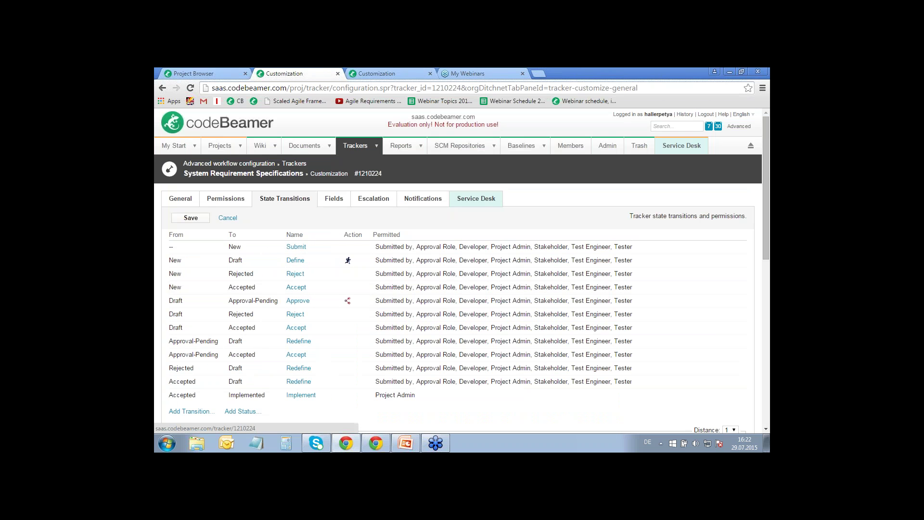
pyautogui.click(275, 176)
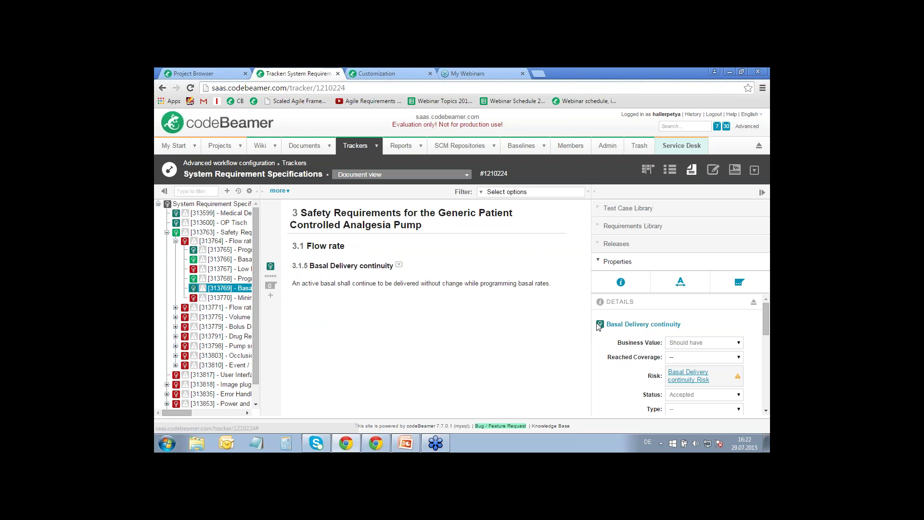
pyautogui.click(630, 325)
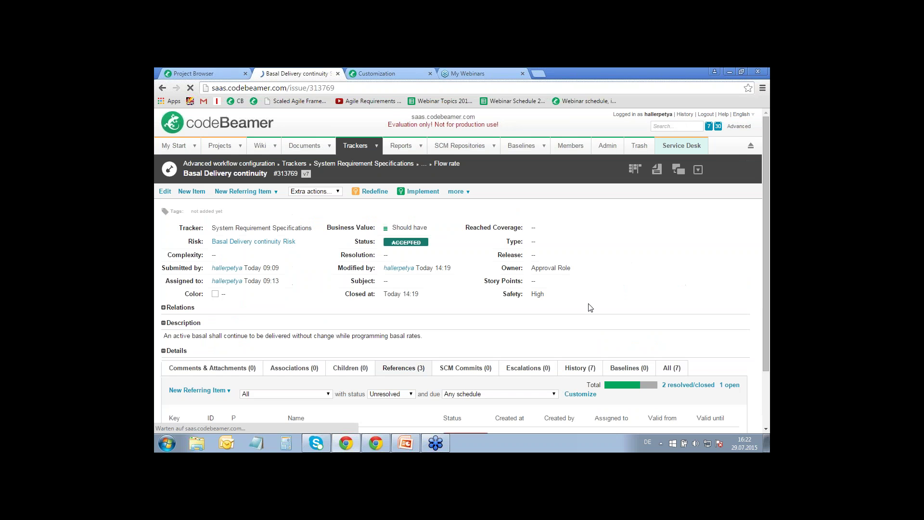
# - Check the references of the Basal Delivery continuity requirement and try to execute its Implement transition
pyautogui.scroll(-1, 403, 290)
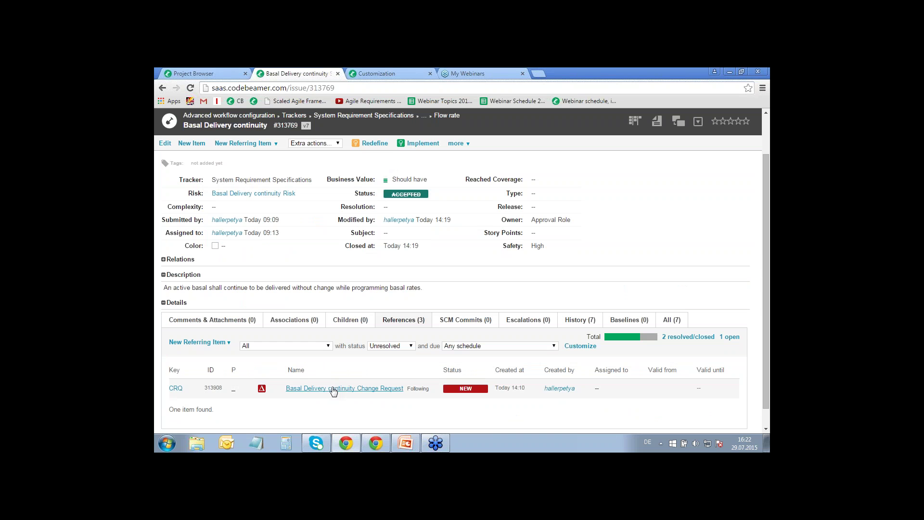
pyautogui.click(426, 144)
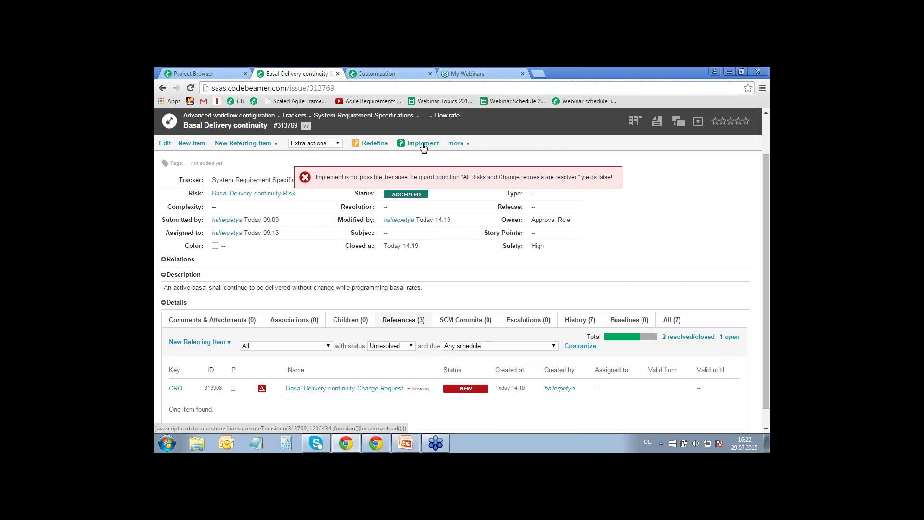
pyautogui.click(416, 145)
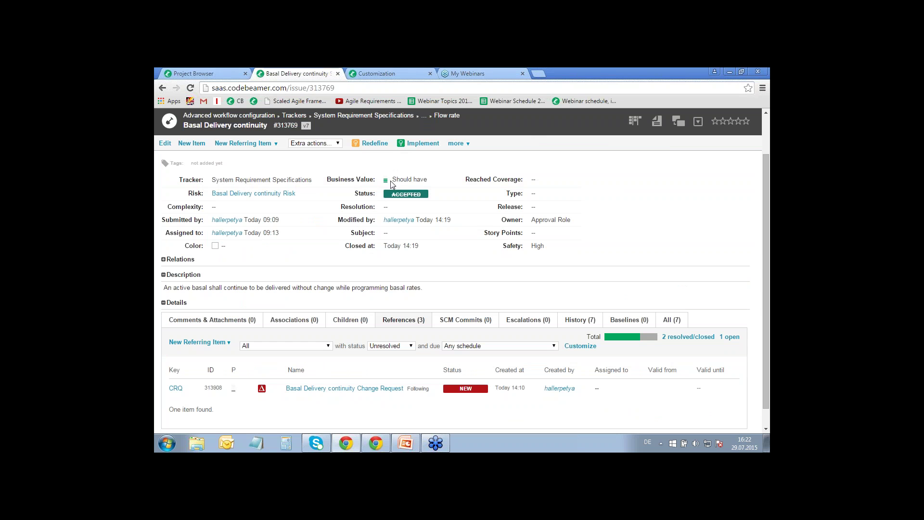
# - Open the requirement's linked Basal Delivery continuity Risk and advance it through the Verify, Plan reduction and Mitigate transitions
pyautogui.click(248, 193)
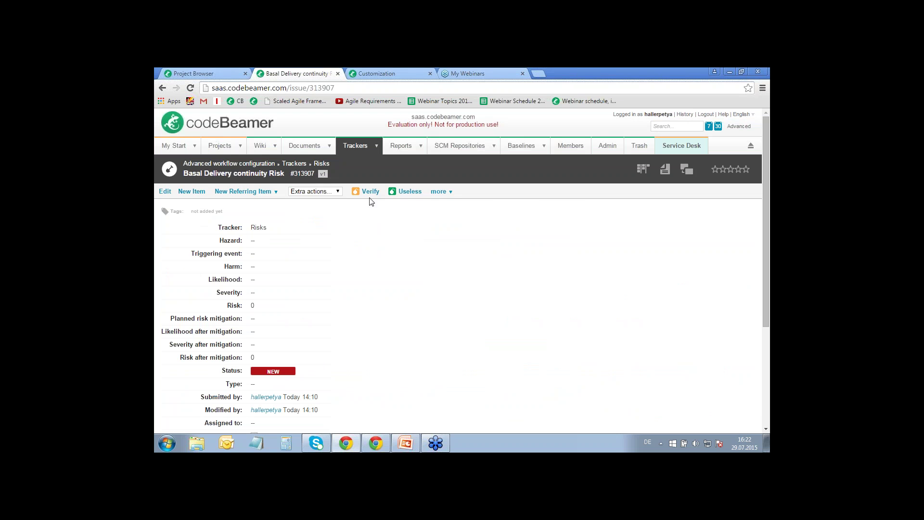
pyautogui.click(370, 192)
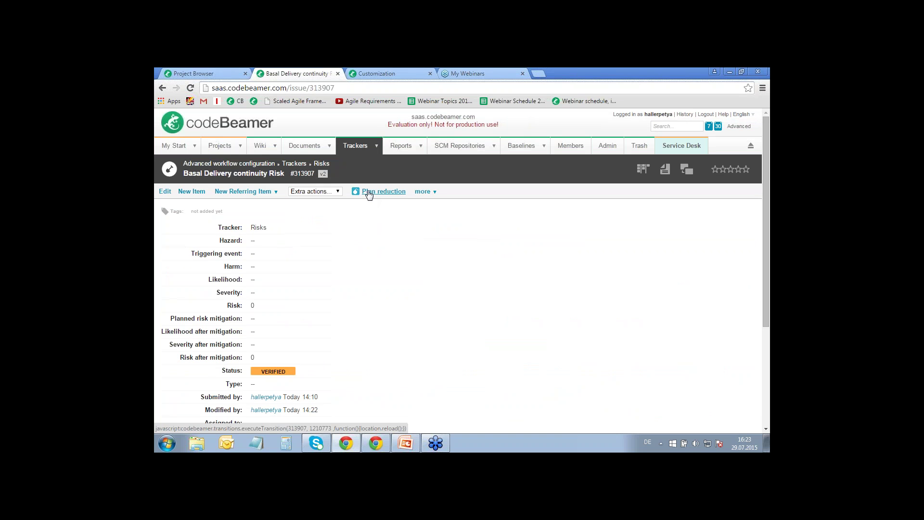
pyautogui.click(369, 193)
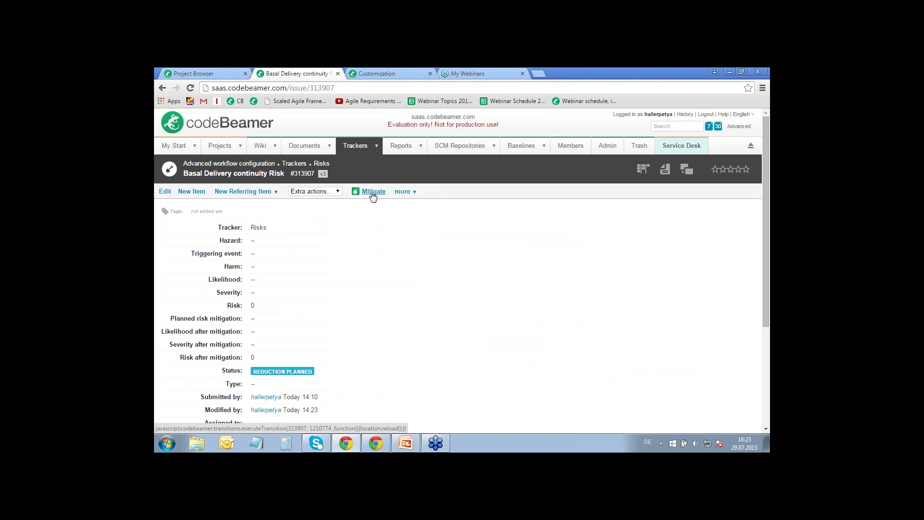
pyautogui.click(373, 191)
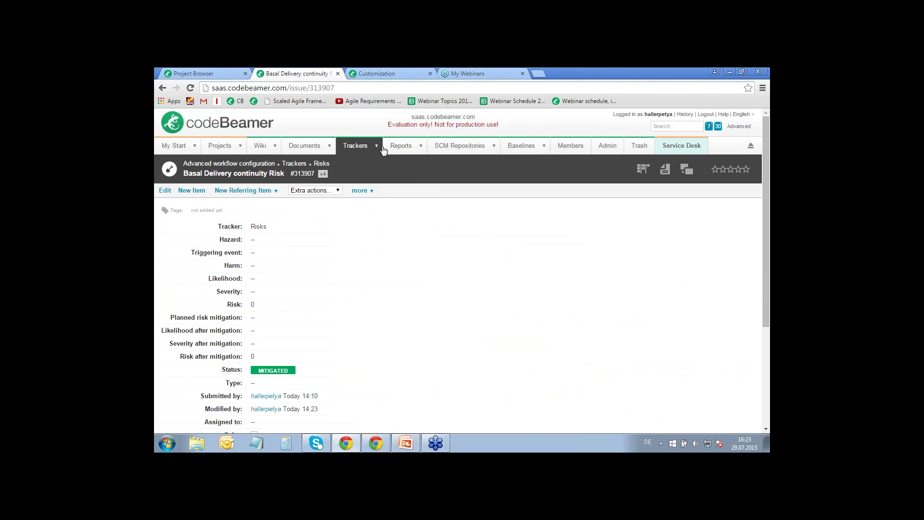
# - Widen the status filter on the risk's references to include resolved items and open the referring Basal Delivery continuity requirement
pyautogui.scroll(-3, 358, 295)
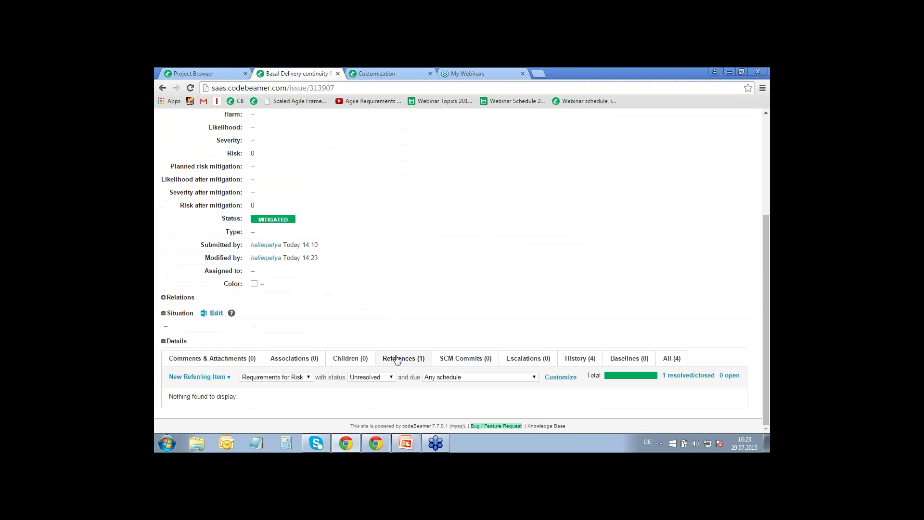
pyautogui.click(390, 378)
pyautogui.click(371, 313)
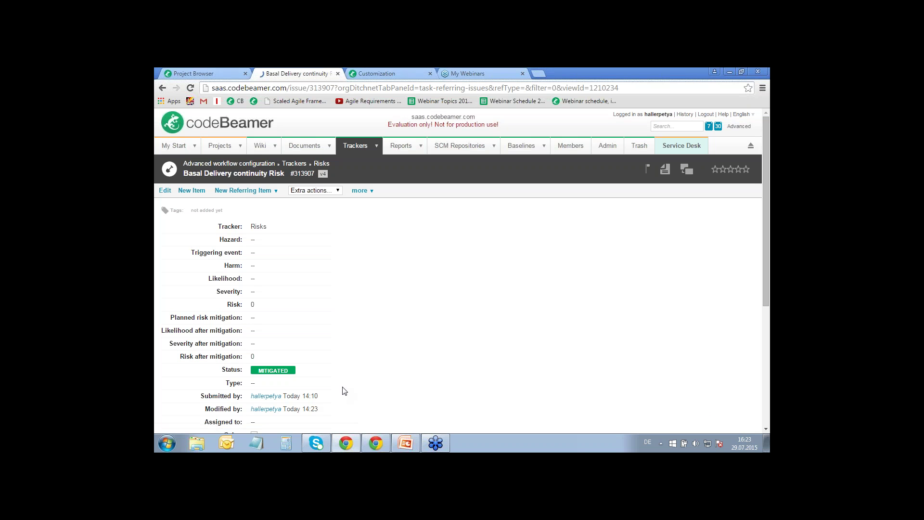
pyautogui.click(336, 367)
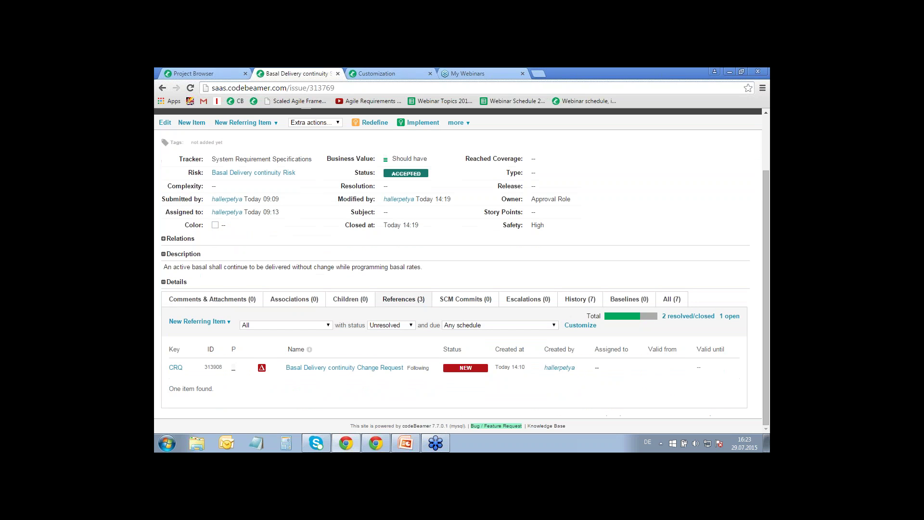
# - Open the Basal Delivery continuity Change Request in a separate browser tab and execute its Start and Resolve transitions
pyautogui.rightClick(341, 369)
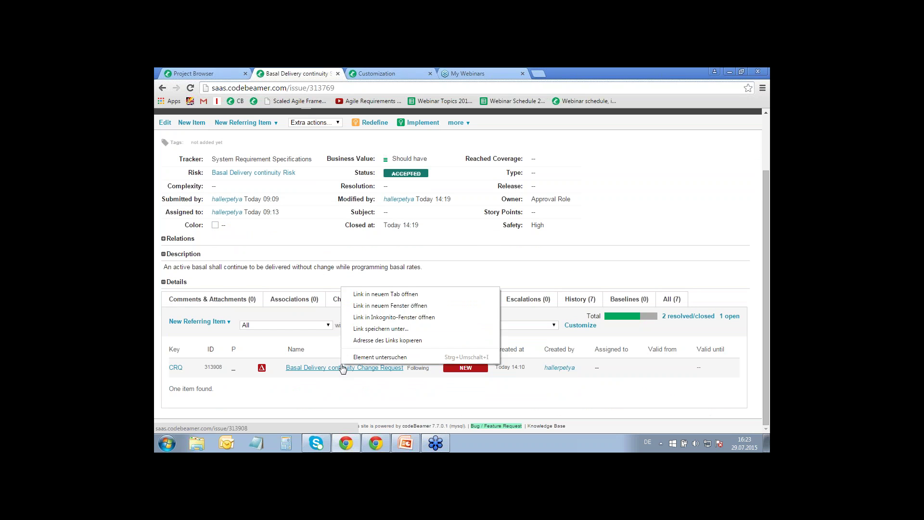
pyautogui.click(378, 295)
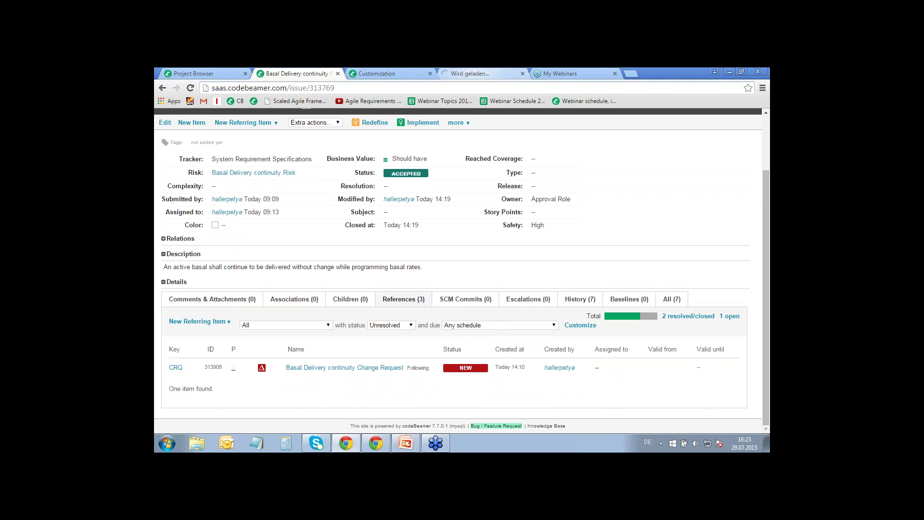
pyautogui.click(474, 74)
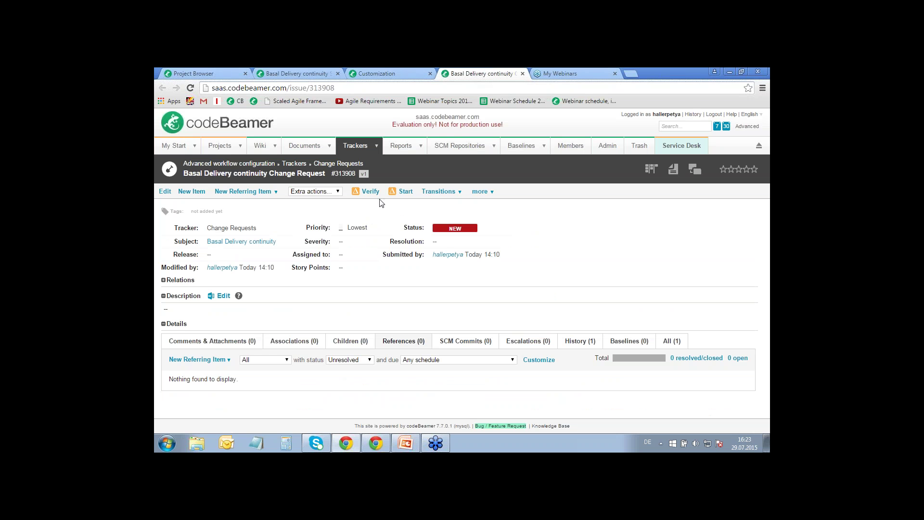
pyautogui.click(405, 191)
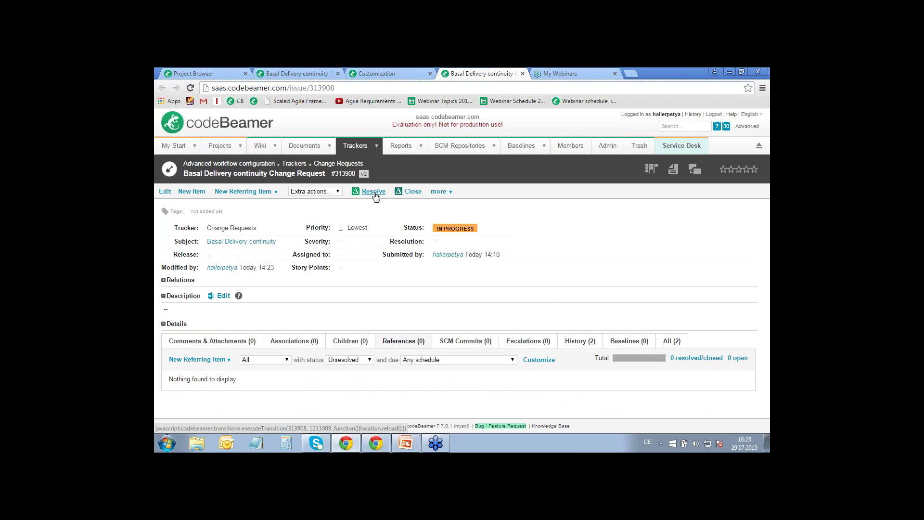
pyautogui.click(375, 192)
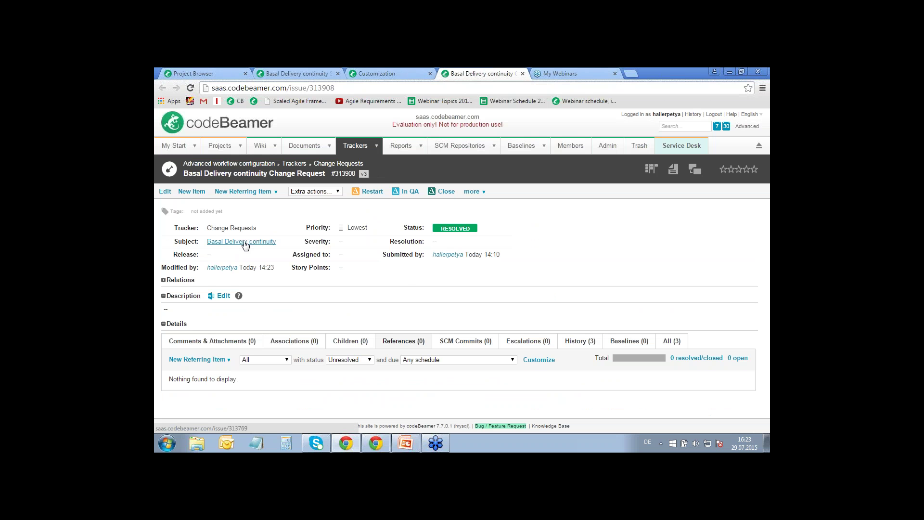
# - Return to the change request's subject requirement, Basal Delivery continuity, and execute its Implement transition
pyautogui.click(245, 242)
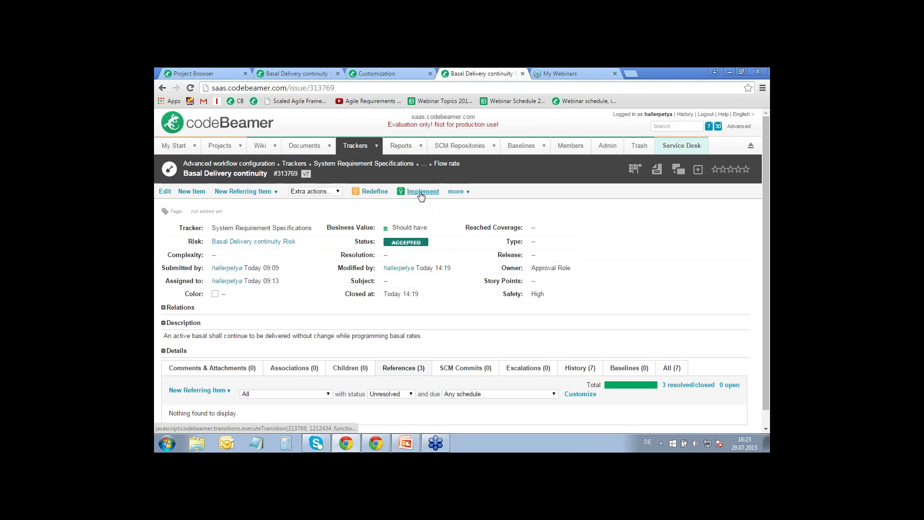
pyautogui.click(420, 191)
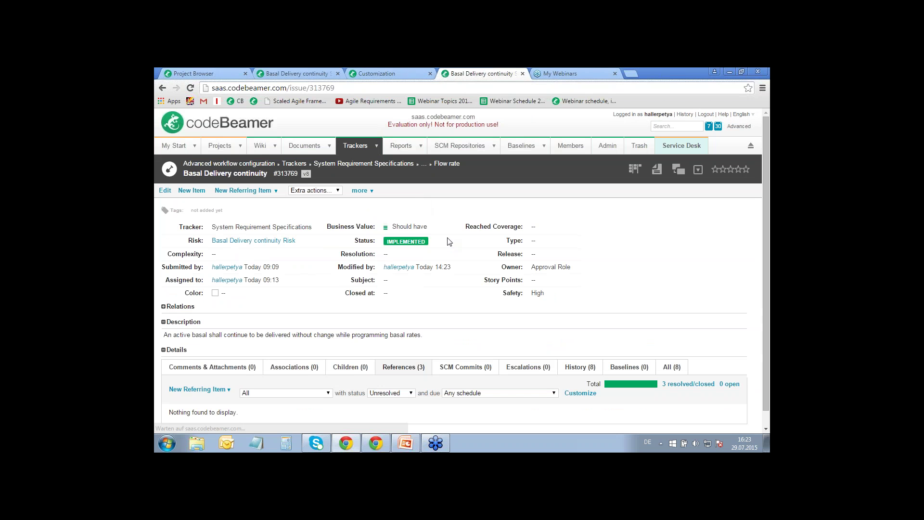